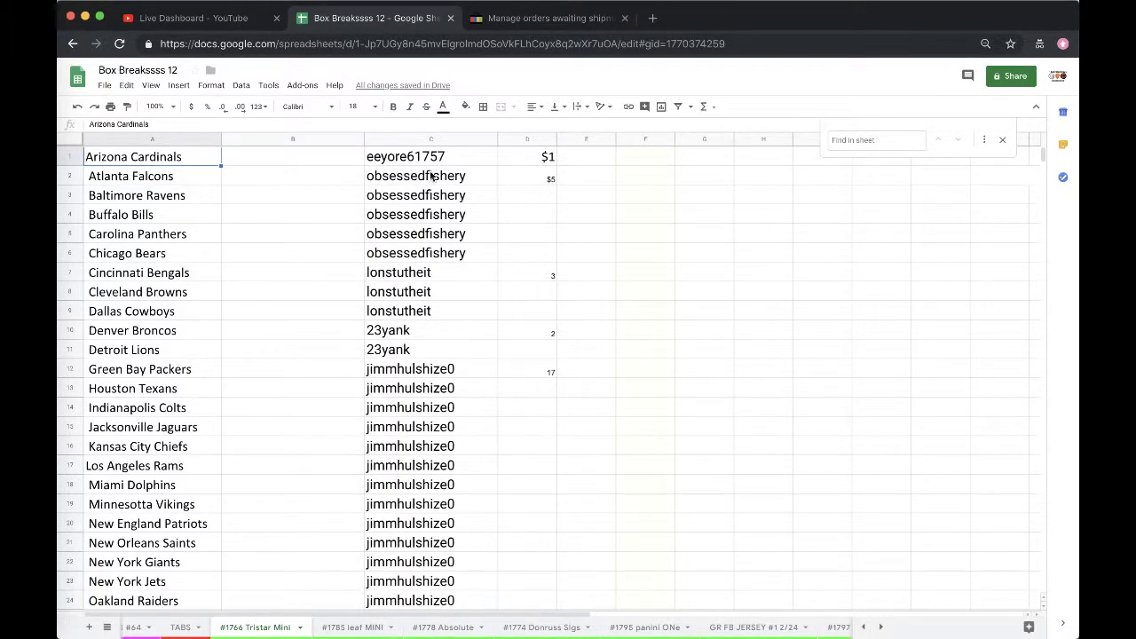
- Look through the team and entrant list, and copy the entire column C of entrant usernames
scroll(402, 200, "down", 1)
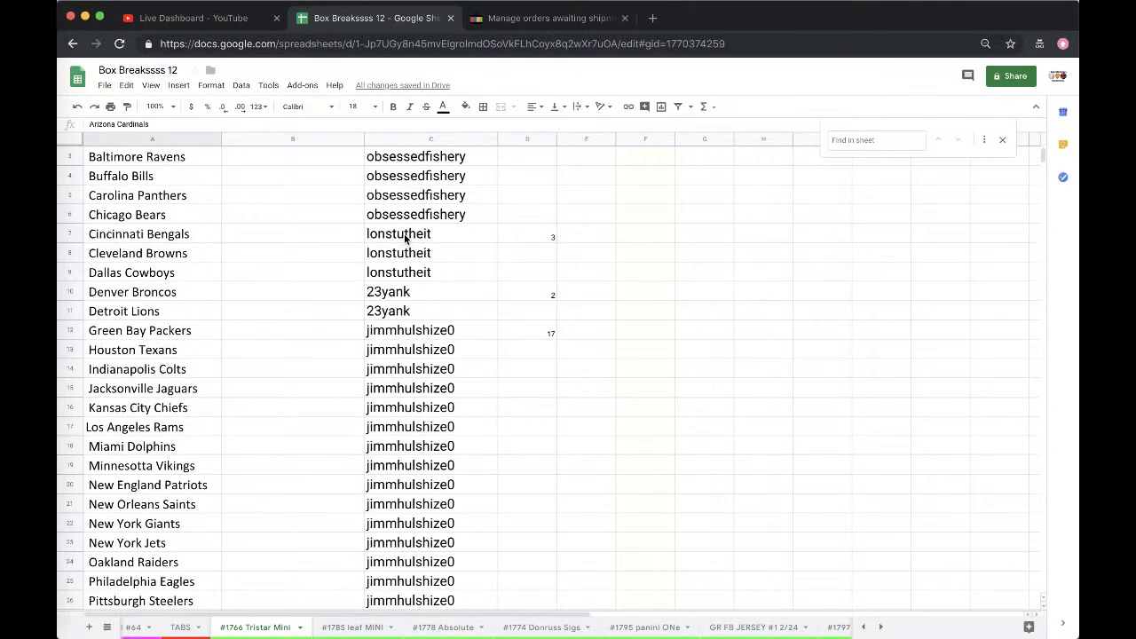
scroll(404, 238, "down", 1)
scroll(400, 247, "down", 1)
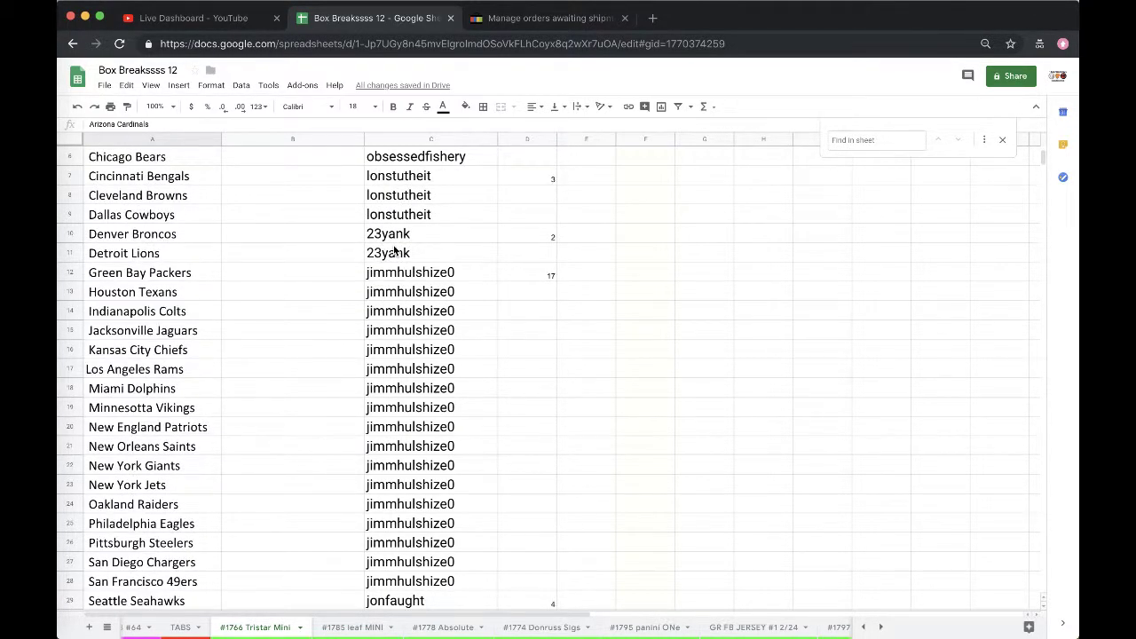
scroll(395, 251, "down", 4)
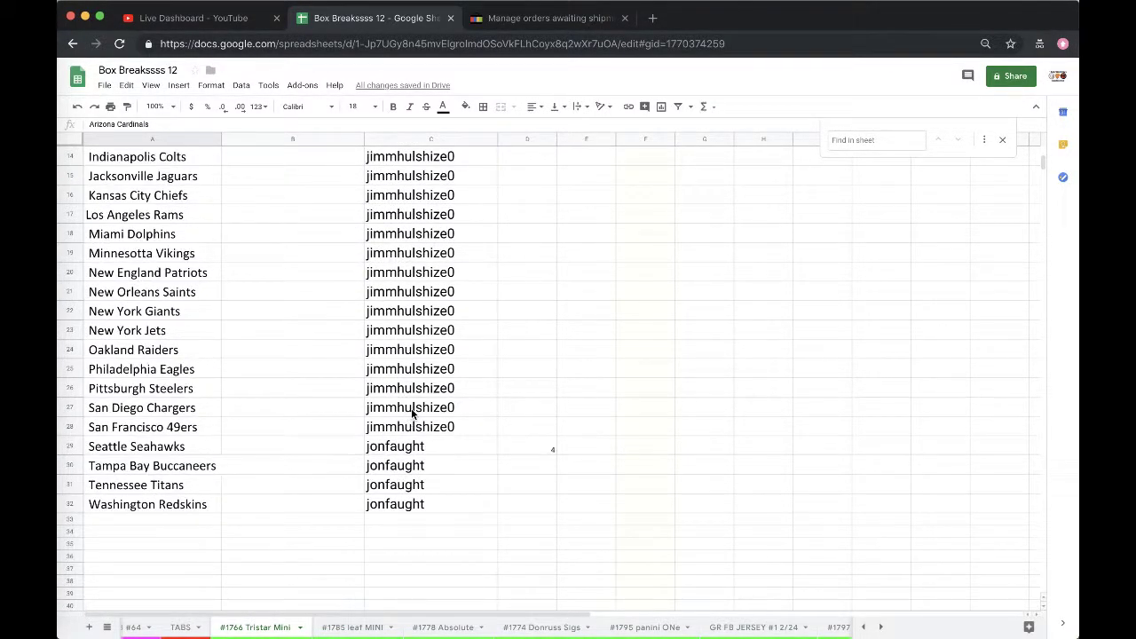
scroll(411, 414, "up", 6)
left_click(396, 138)
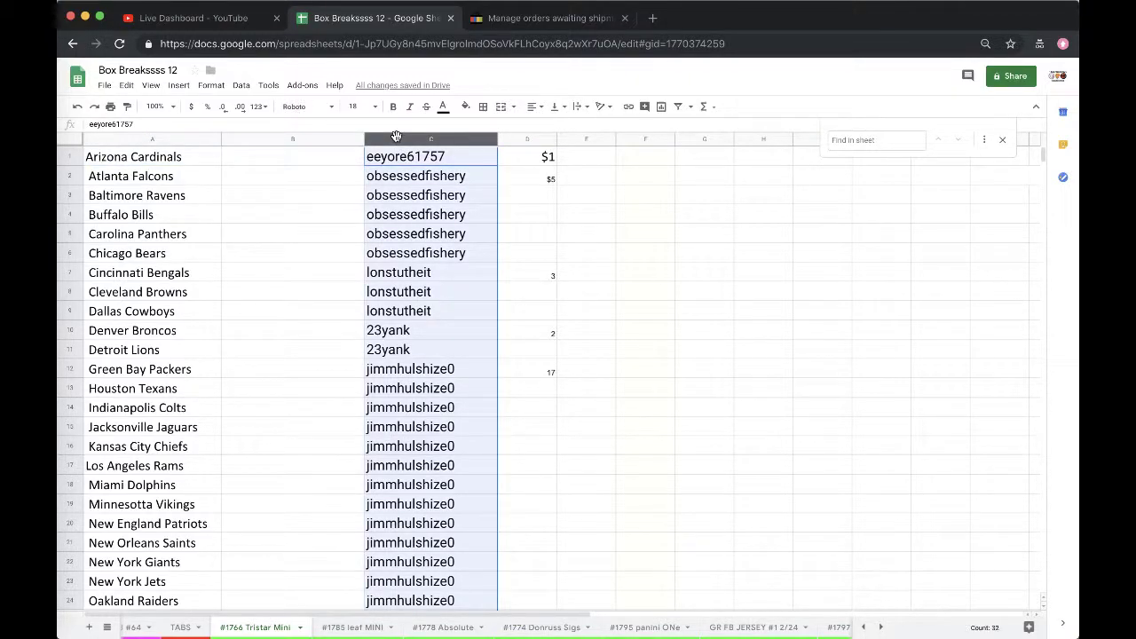
- Open random.org in a new browser tab and go to its List Randomizer
left_click(652, 17)
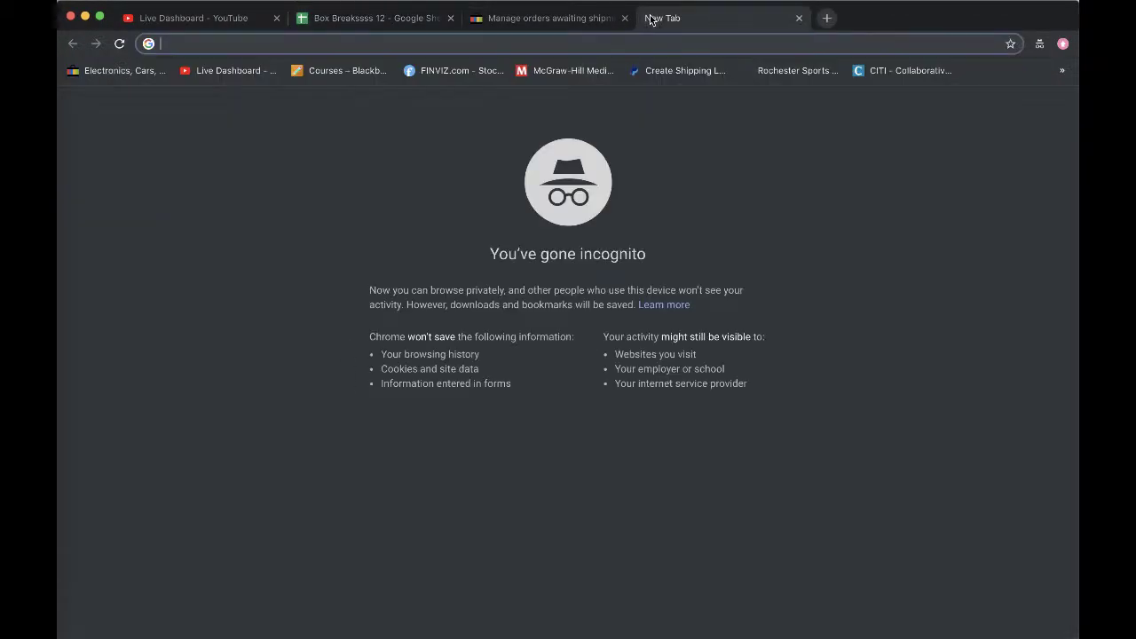
type("ra")
key("Return")
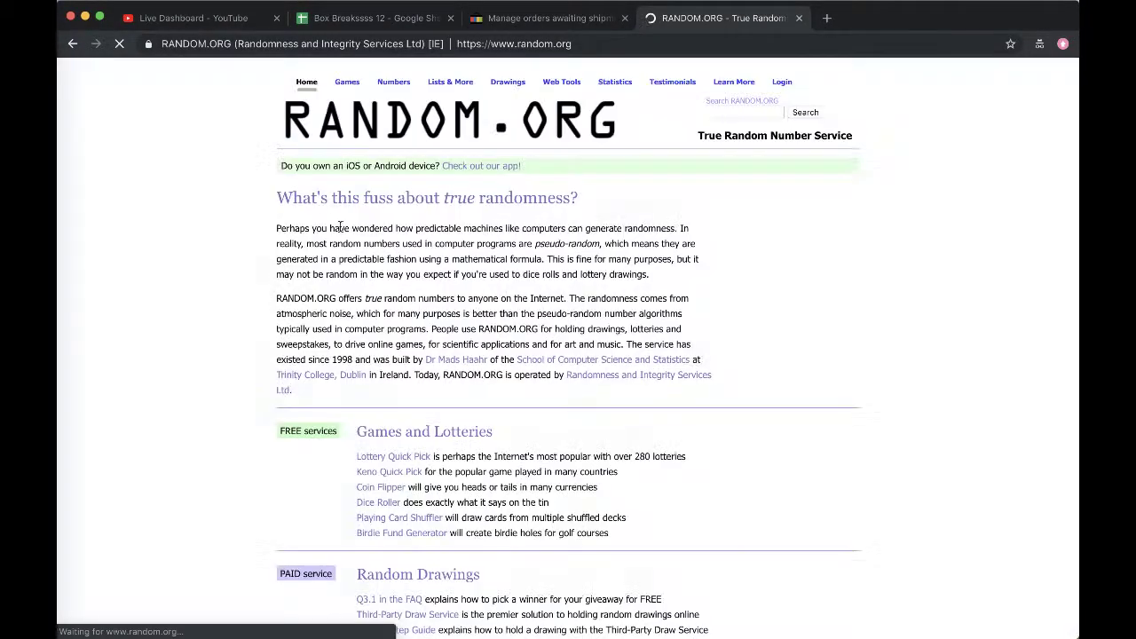
scroll(387, 522, "down", 4)
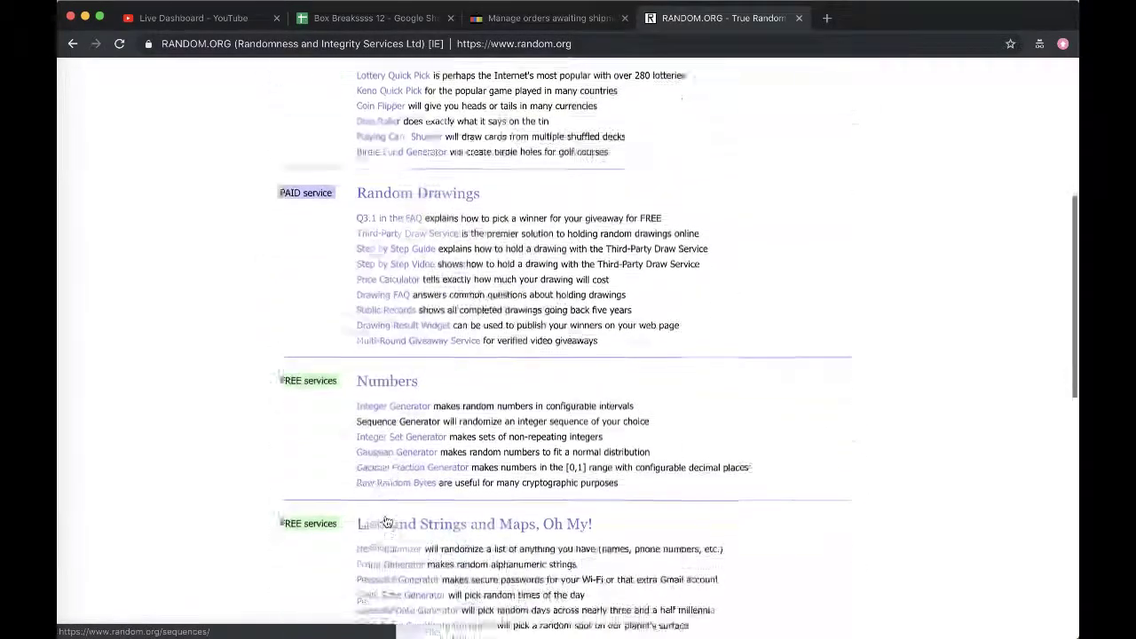
left_click(373, 404)
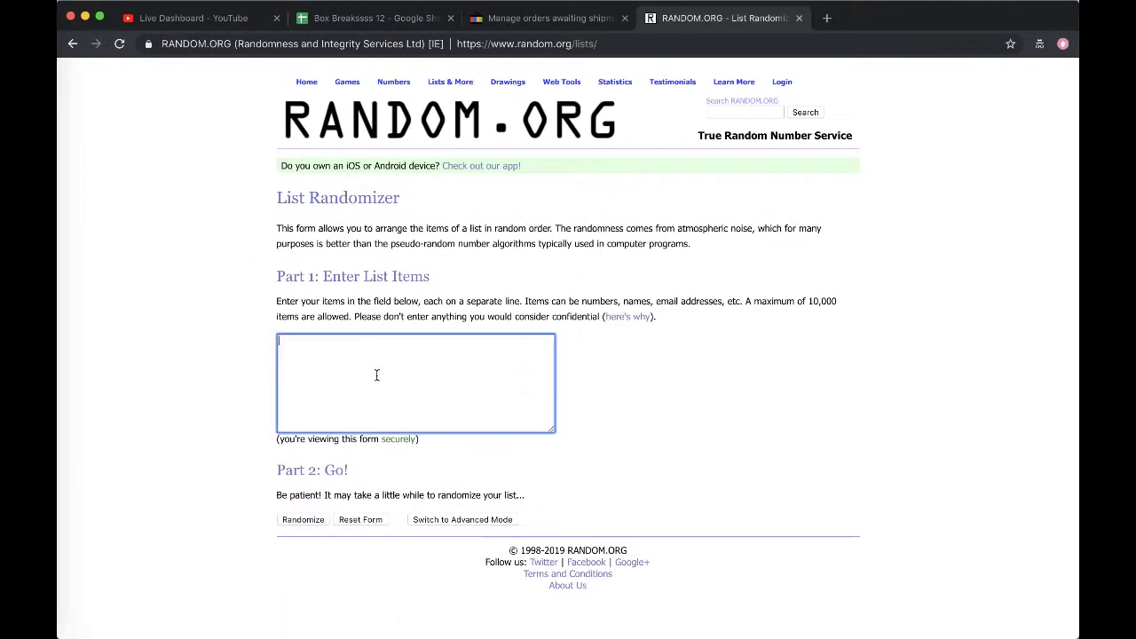
- Paste the copied usernames into the List Randomizer and randomize the list five times
left_click(284, 522)
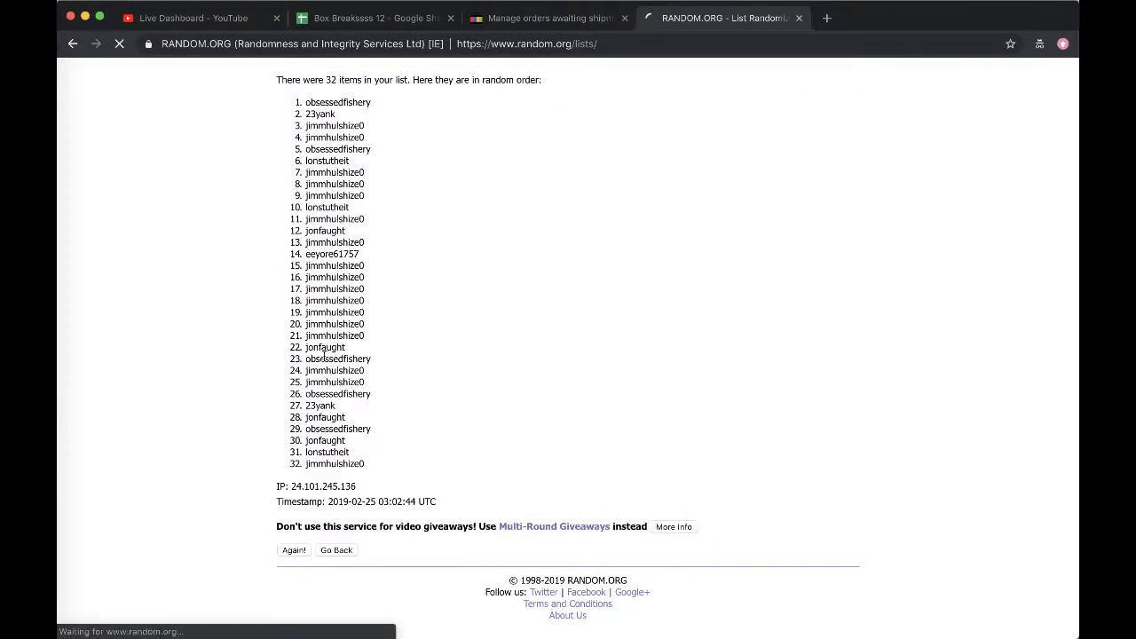
left_click(291, 554)
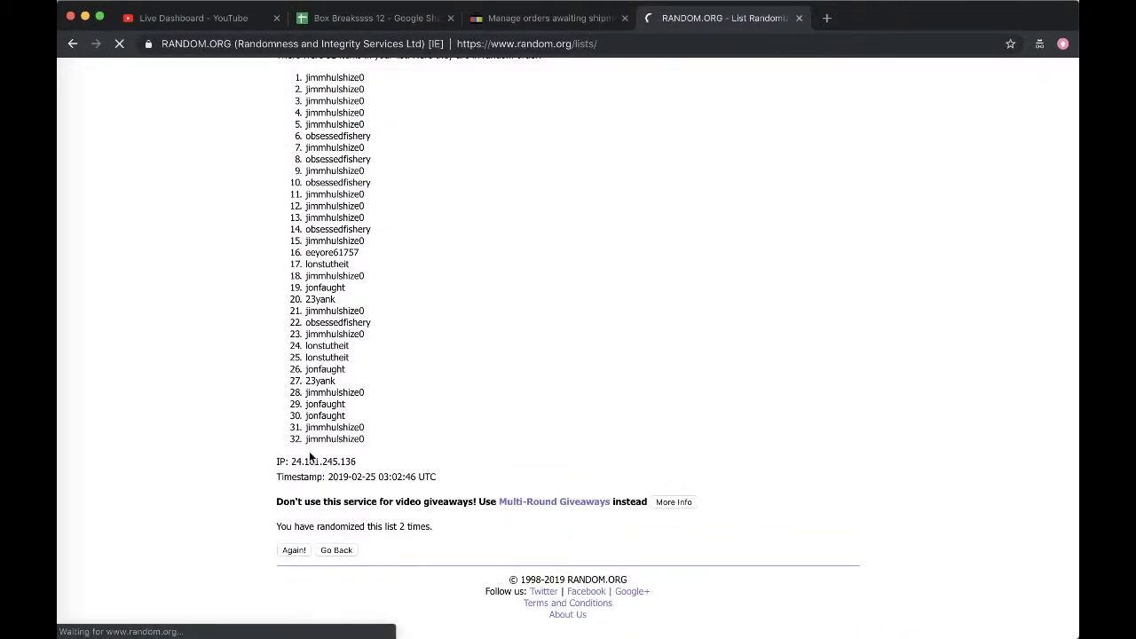
left_click(293, 547)
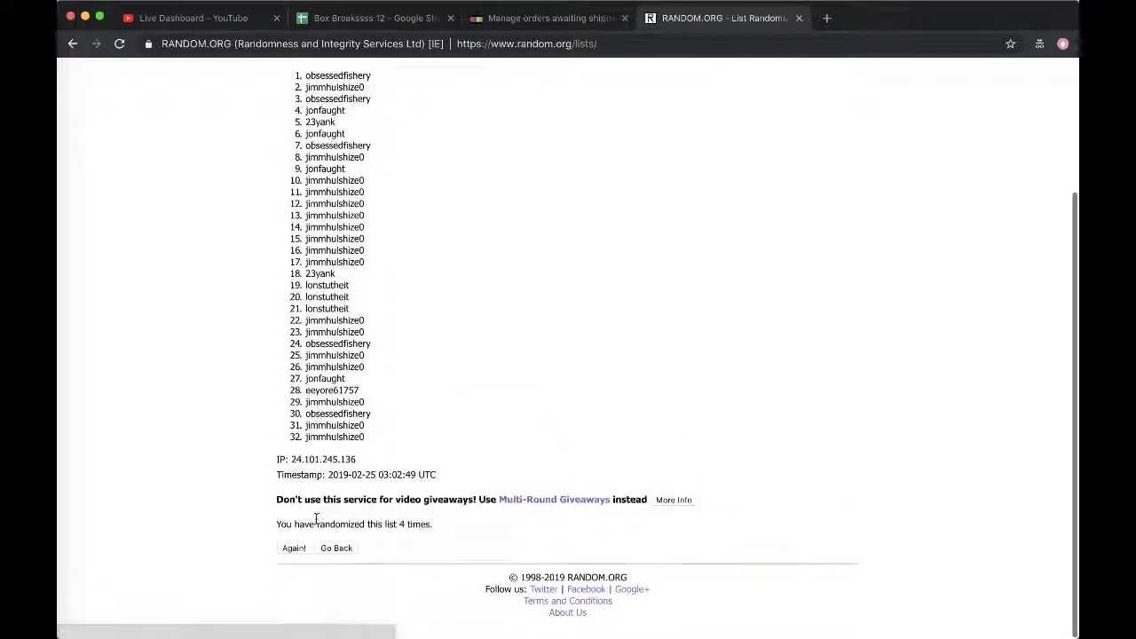
left_click(294, 548)
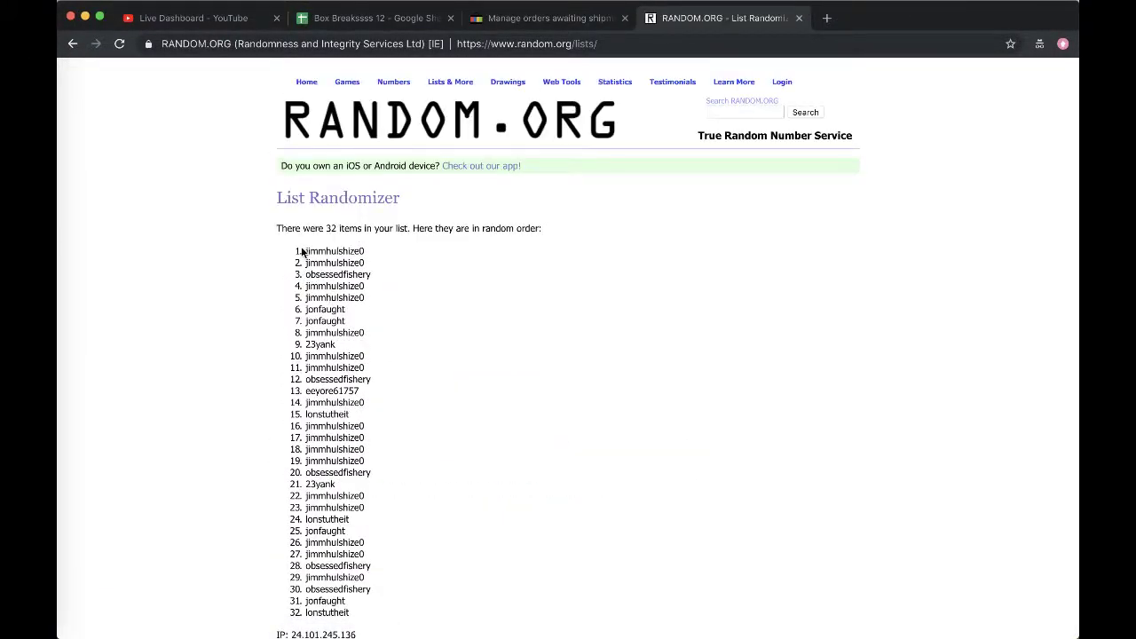
- Copy all 32 randomized usernames and paste them into column B of the Box Breakssss 12 spreadsheet
left_click_drag(302, 252, 374, 442)
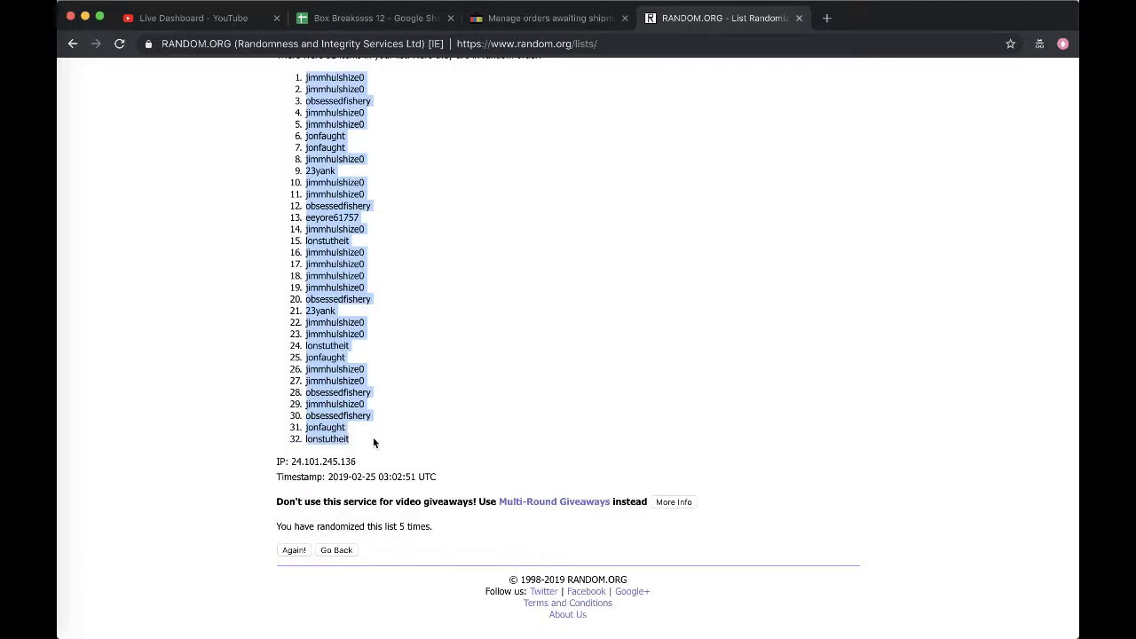
left_click(337, 18)
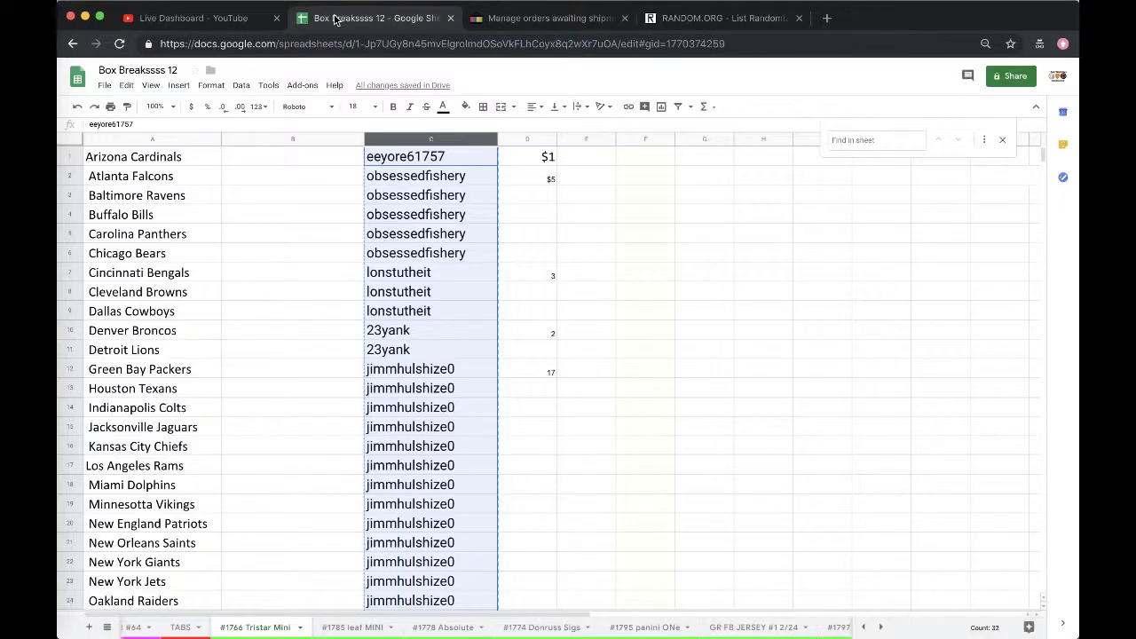
left_click(276, 138)
key("super+v")
- Set the font size of the pasted usernames in column B to 18
left_click(355, 107)
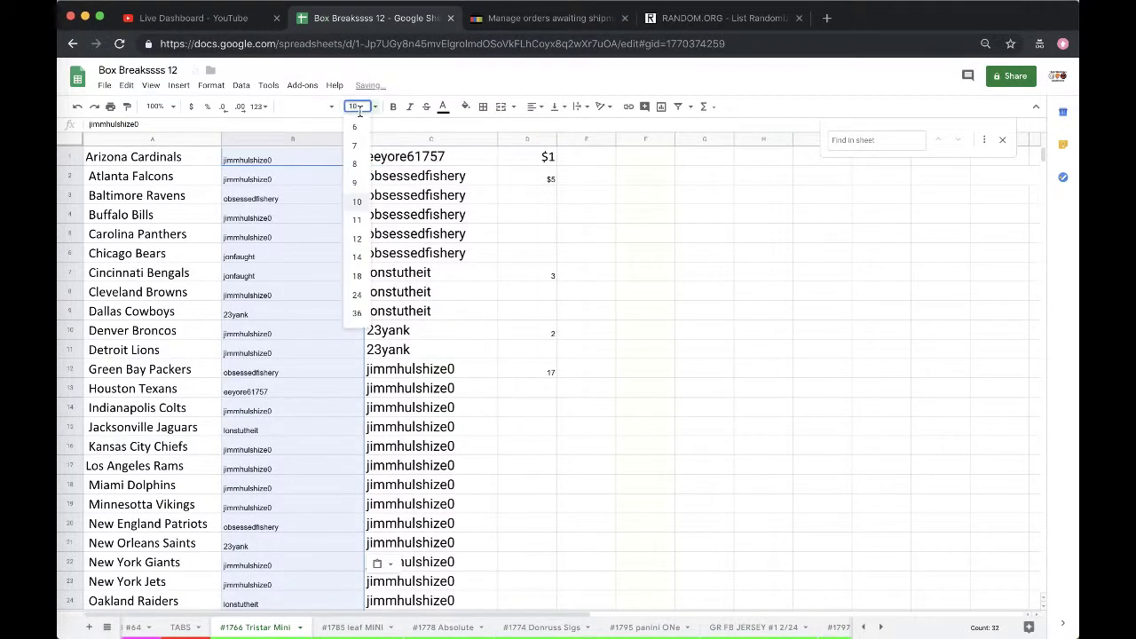
left_click(359, 275)
left_click(295, 161)
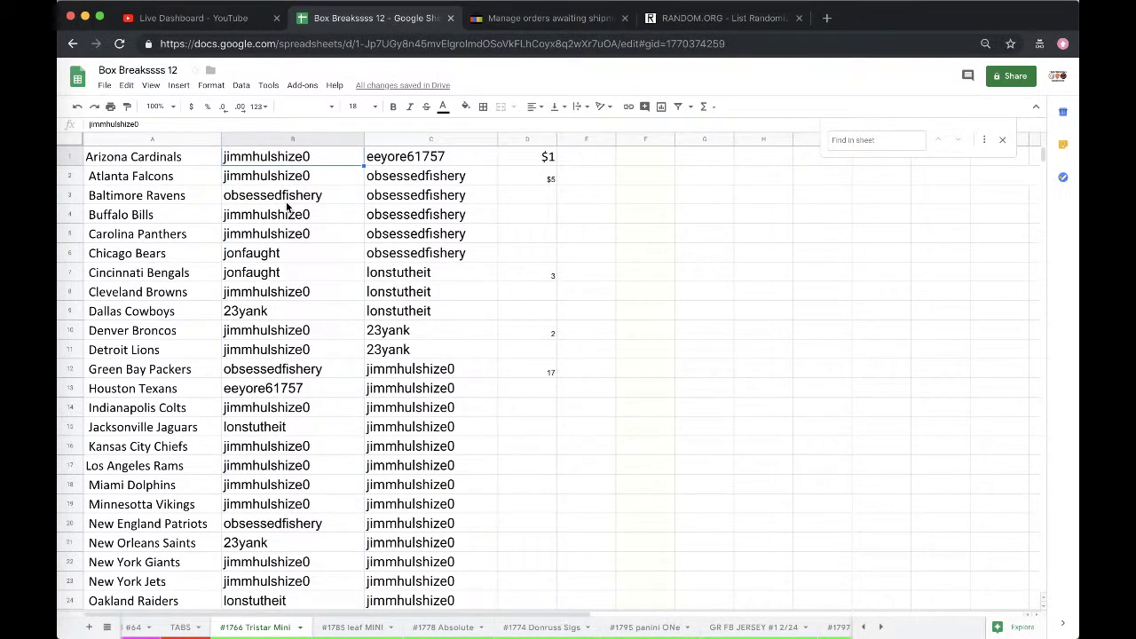
- Review which username in column B is paired with each team, from Arizona Cardinals through Washington Redskins
scroll(269, 195, "down", 2)
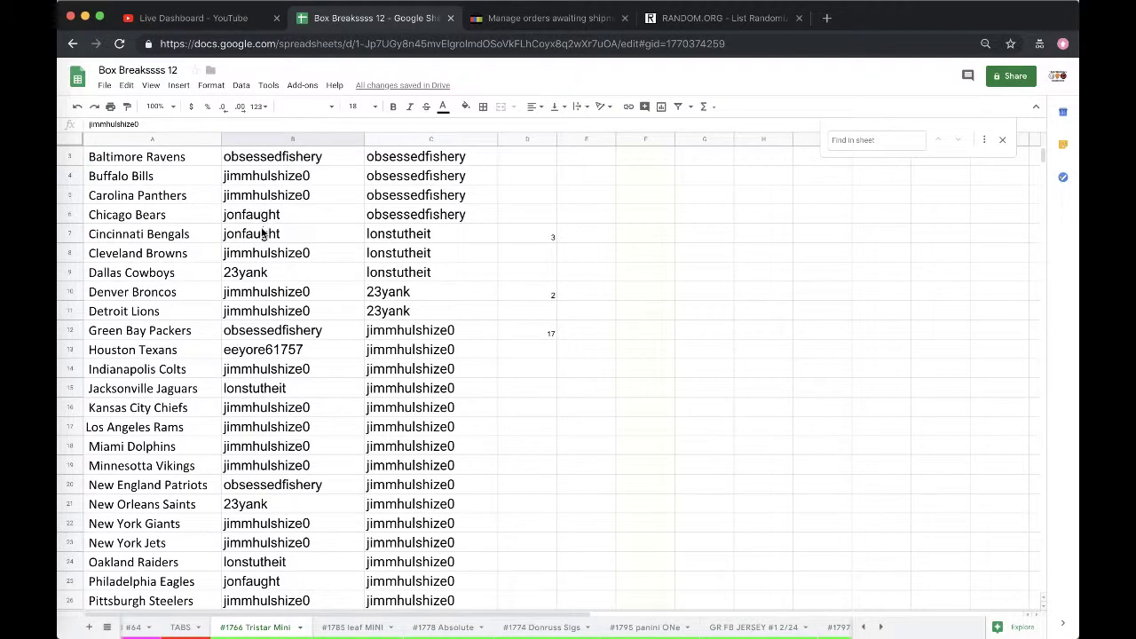
scroll(261, 190, "down", 1)
scroll(260, 213, "down", 1)
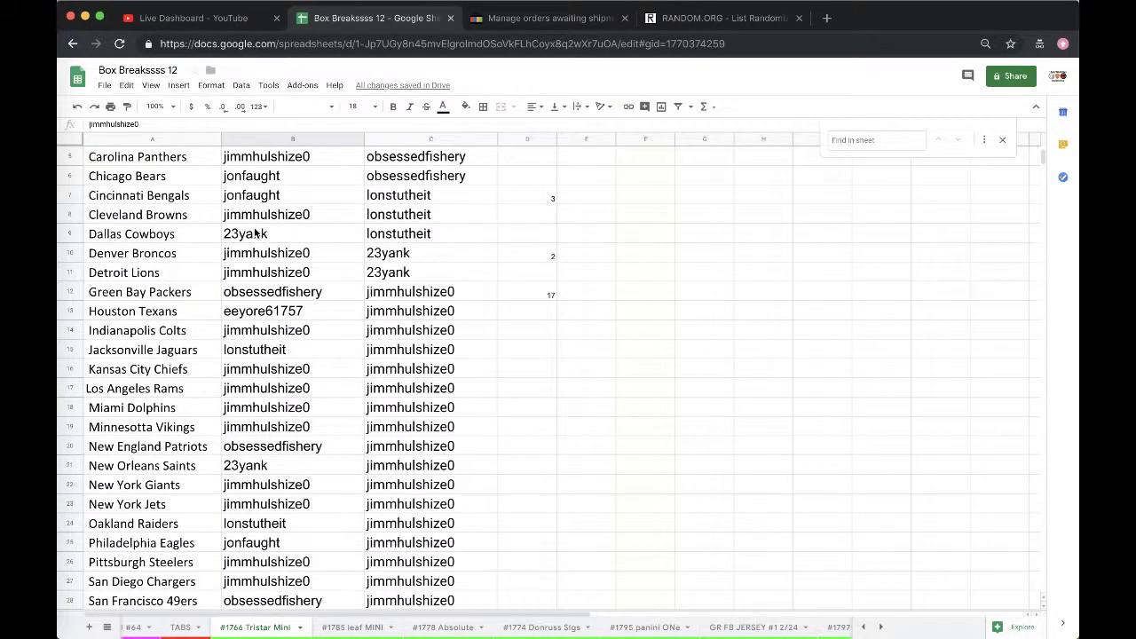
scroll(254, 230, "down", 1)
scroll(254, 230, "down", 1)
scroll(255, 230, "down", 2)
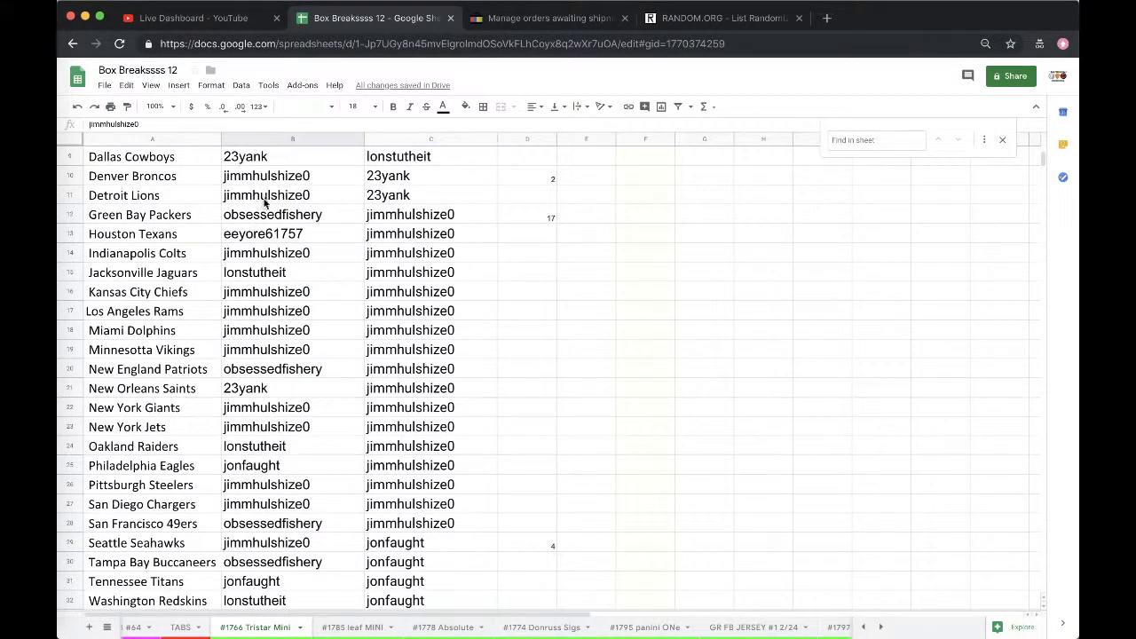
scroll(295, 210, "down", 2)
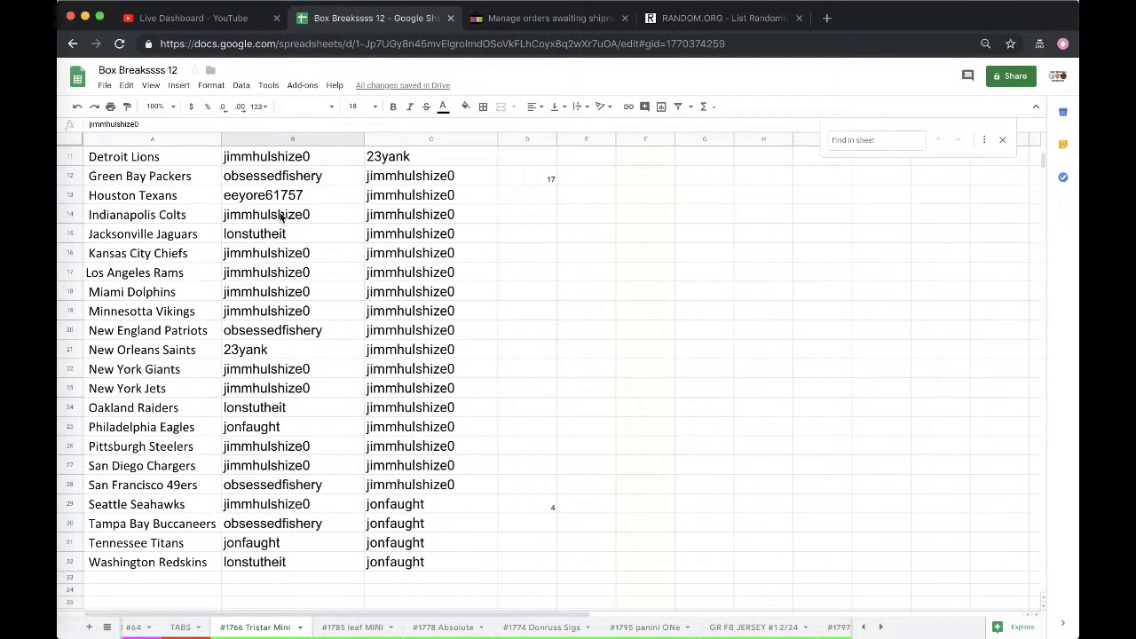
scroll(280, 218, "down", 2)
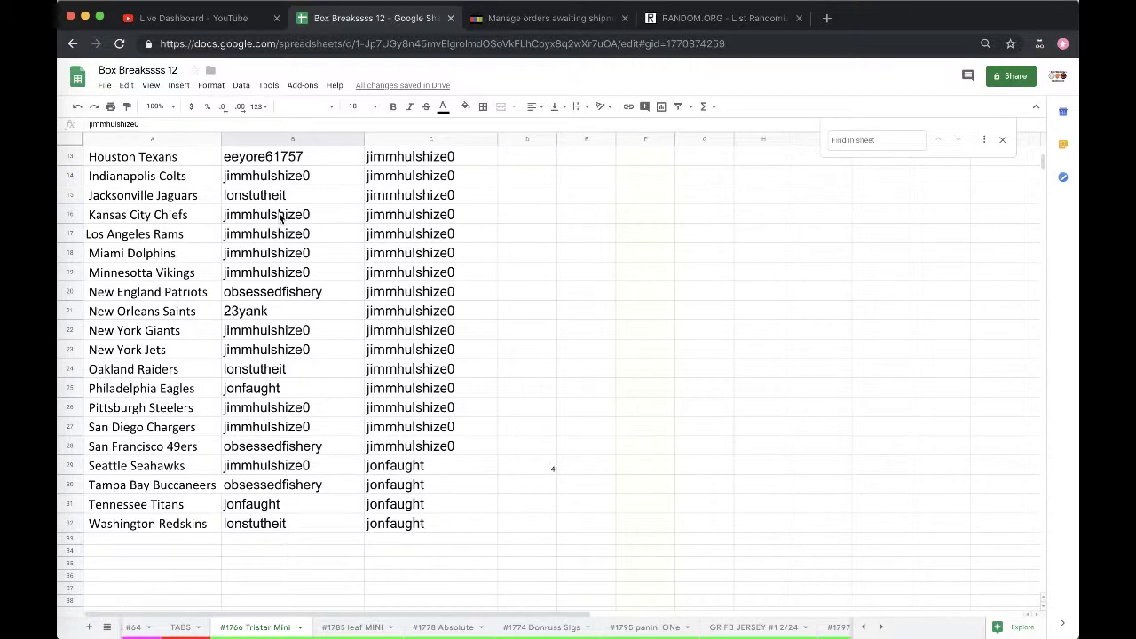
scroll(280, 218, "down", 3)
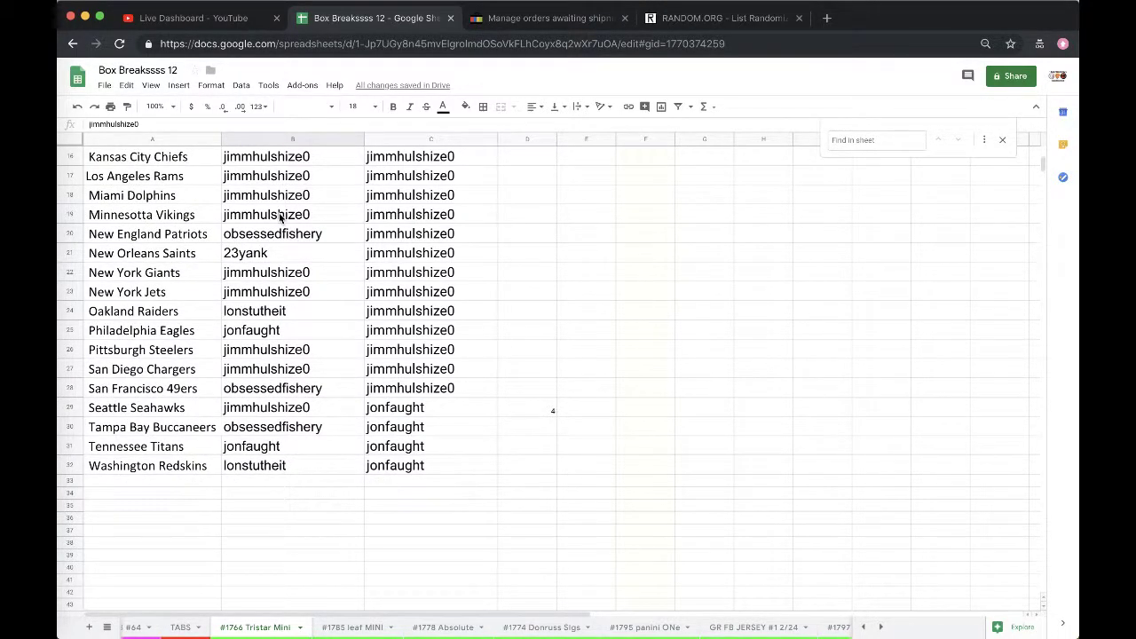
scroll(281, 218, "down", 1)
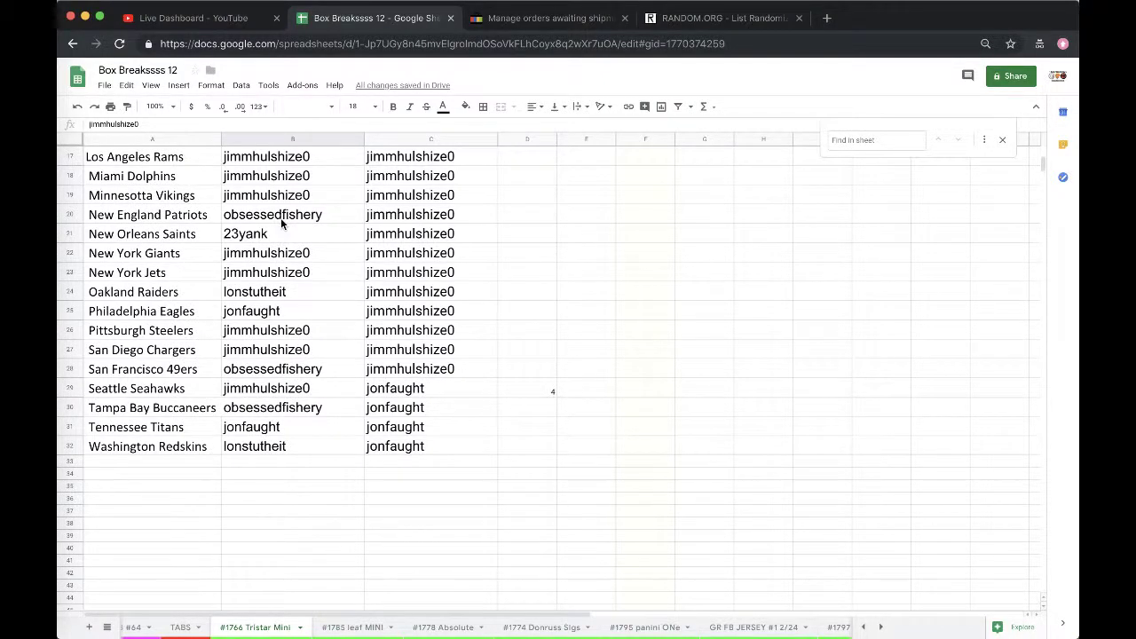
left_click(260, 304)
scroll(259, 274, "down", 1)
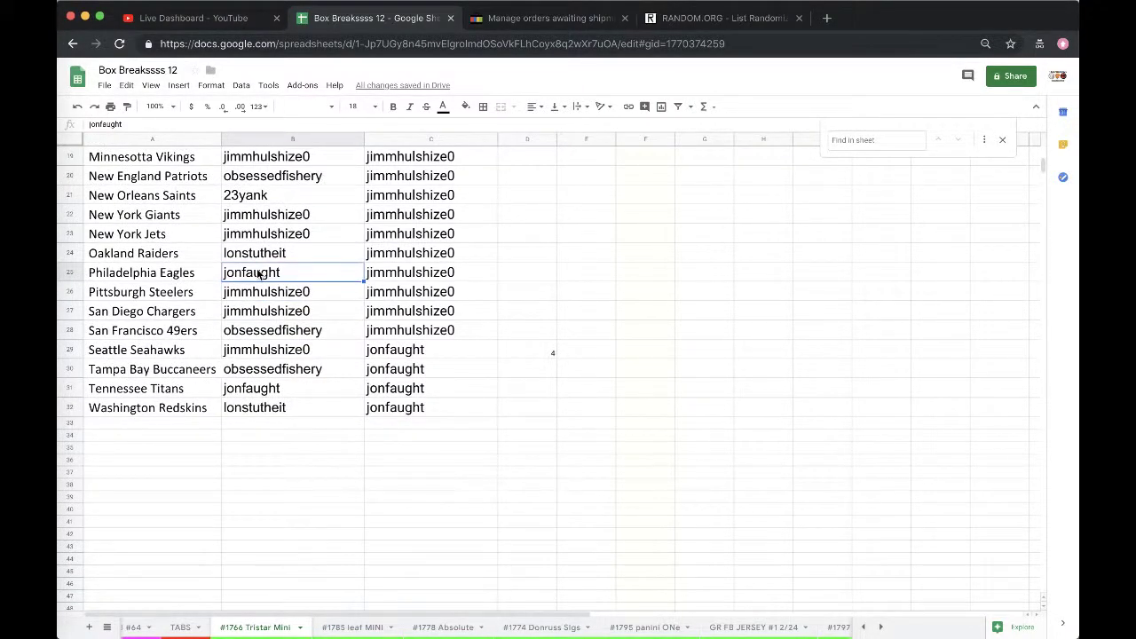
scroll(259, 275, "down", 1)
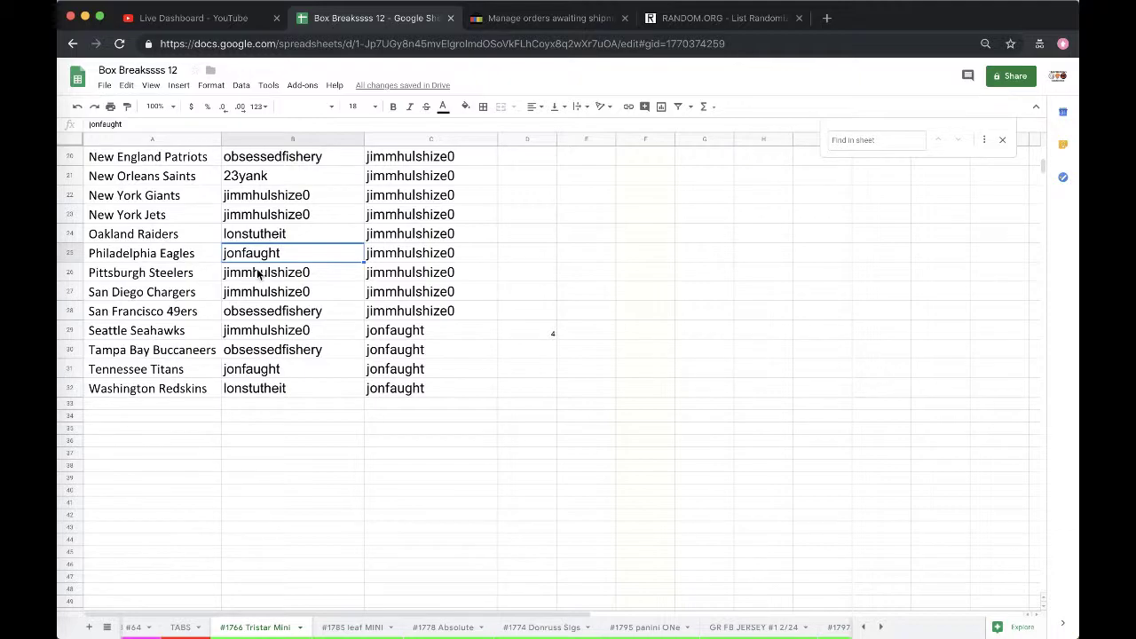
scroll(259, 274, "down", 1)
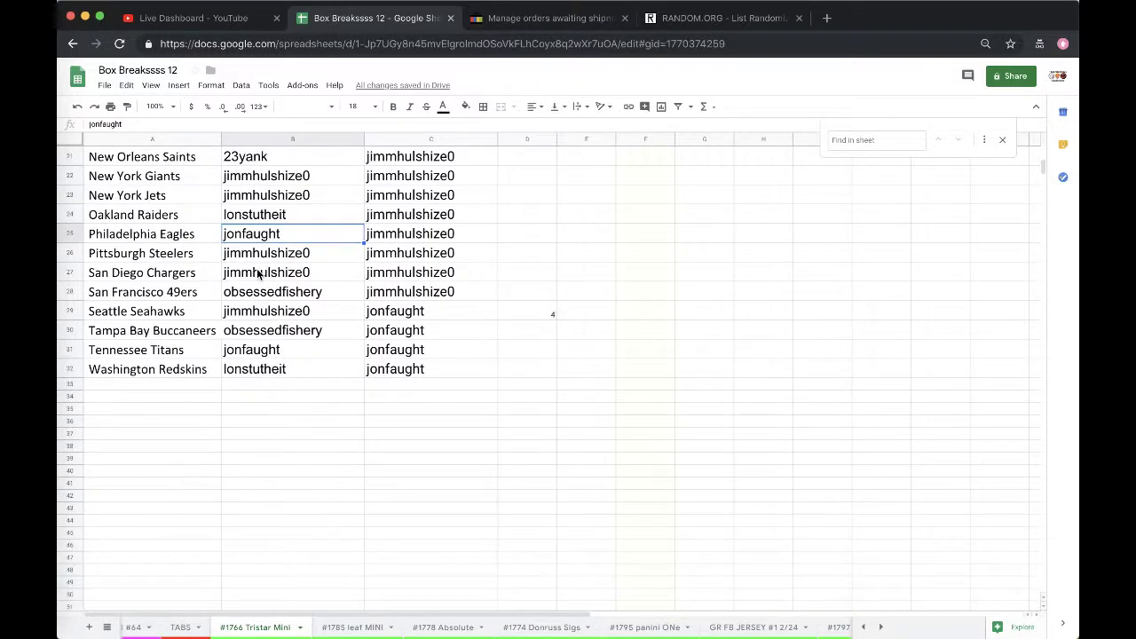
left_click(255, 371)
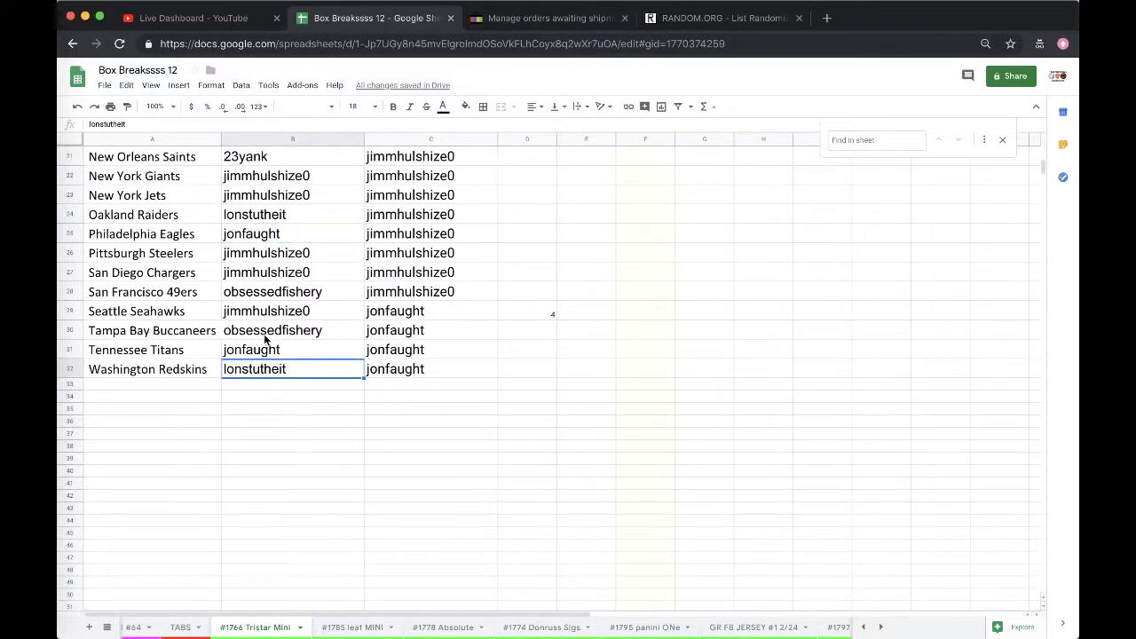
scroll(264, 338, "up", 10)
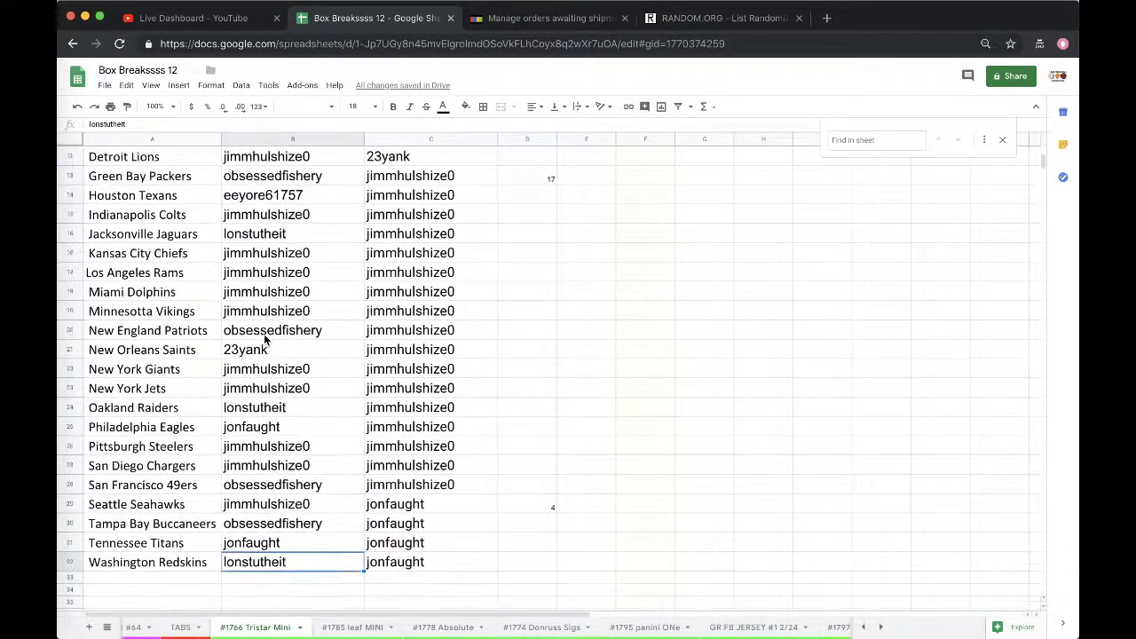
scroll(264, 338, "up", 10)
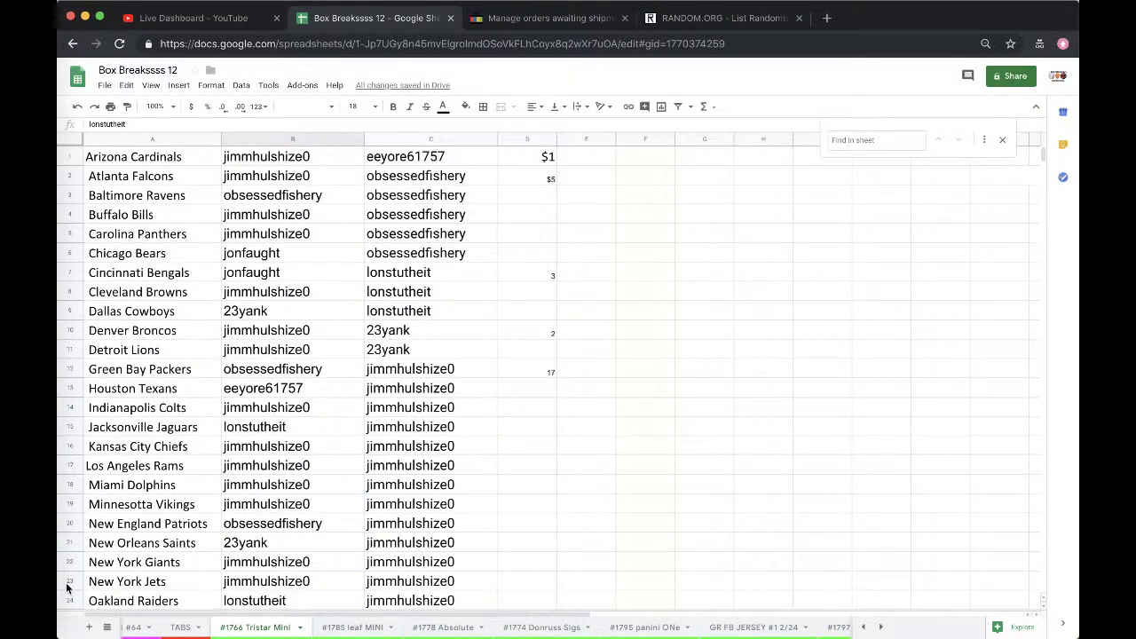
- Highlight the username cell next to San Francisco 49ers in column B with a yellow fill
left_click(26, 417)
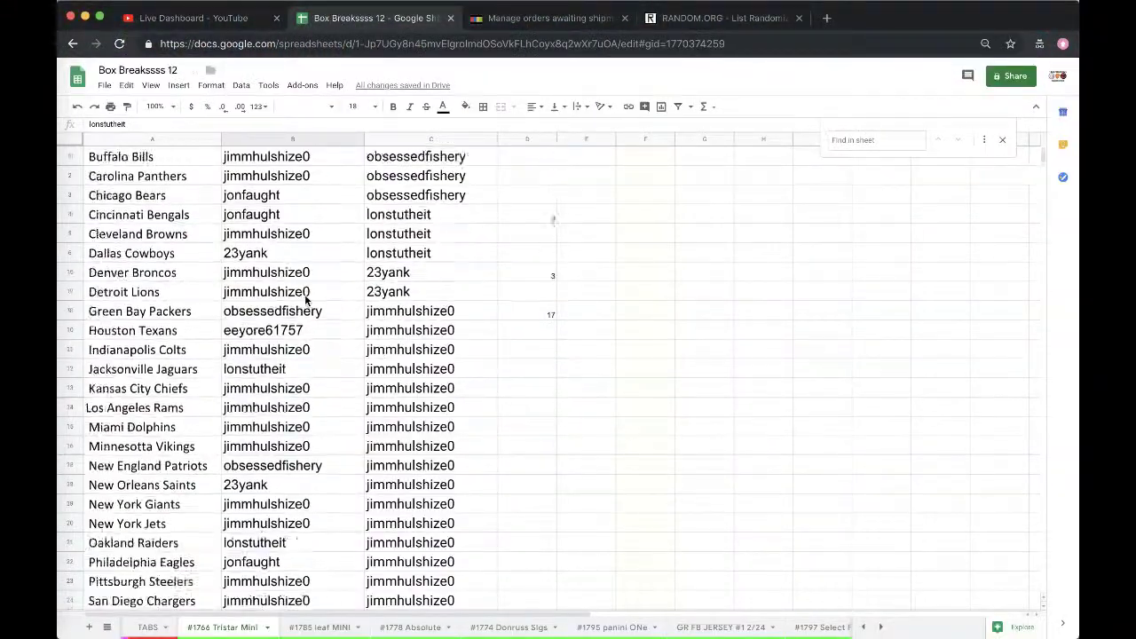
left_click(281, 371)
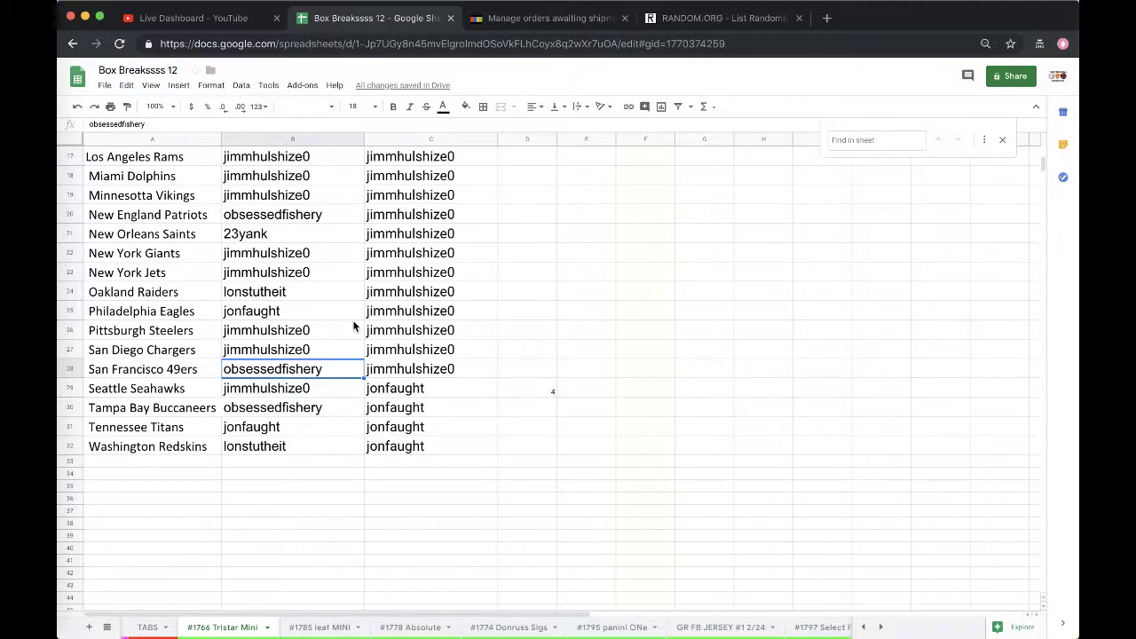
scroll(353, 326, "up", 5)
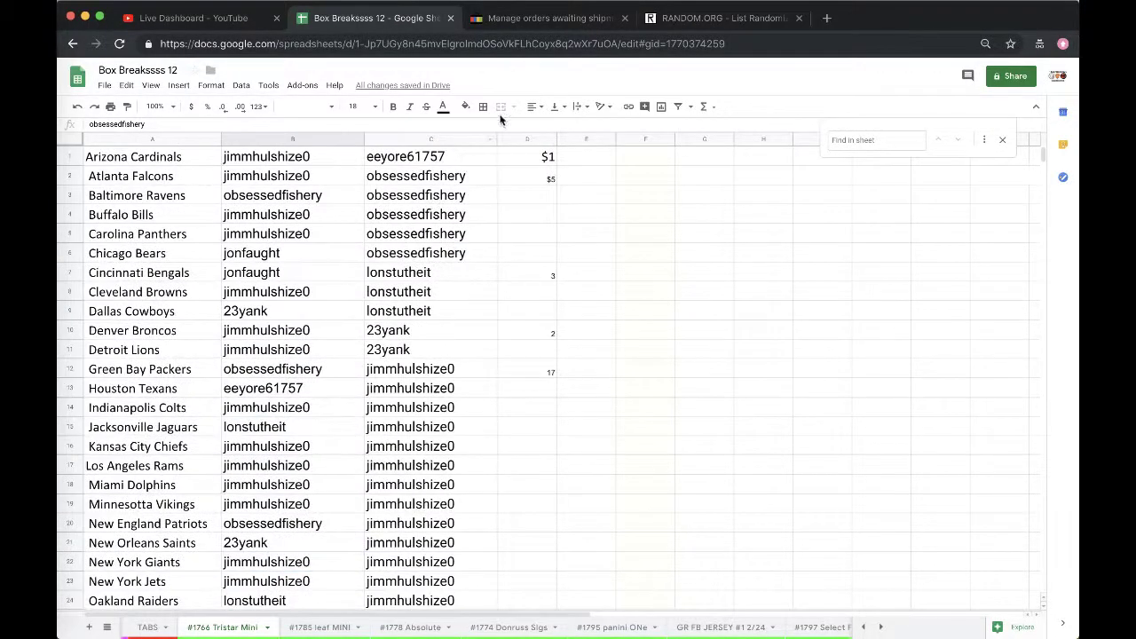
left_click(466, 106)
left_click(499, 160)
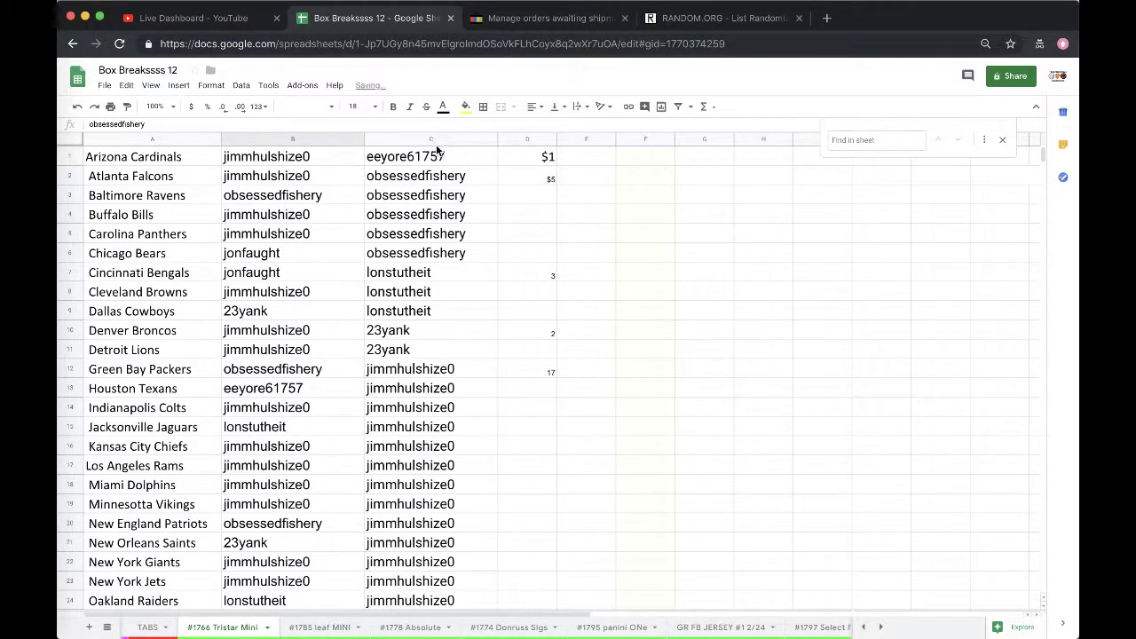
- Copy column C of entrant usernames again and load a blank List Randomizer form on random.org
left_click(432, 141)
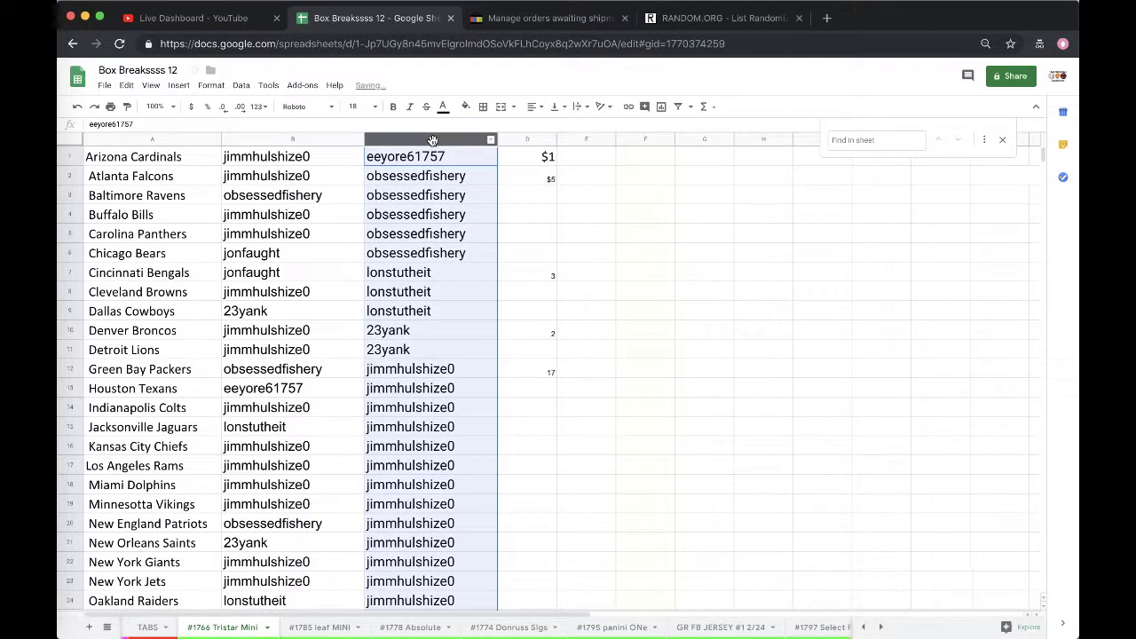
left_click(690, 18)
left_click(645, 41)
key("Return")
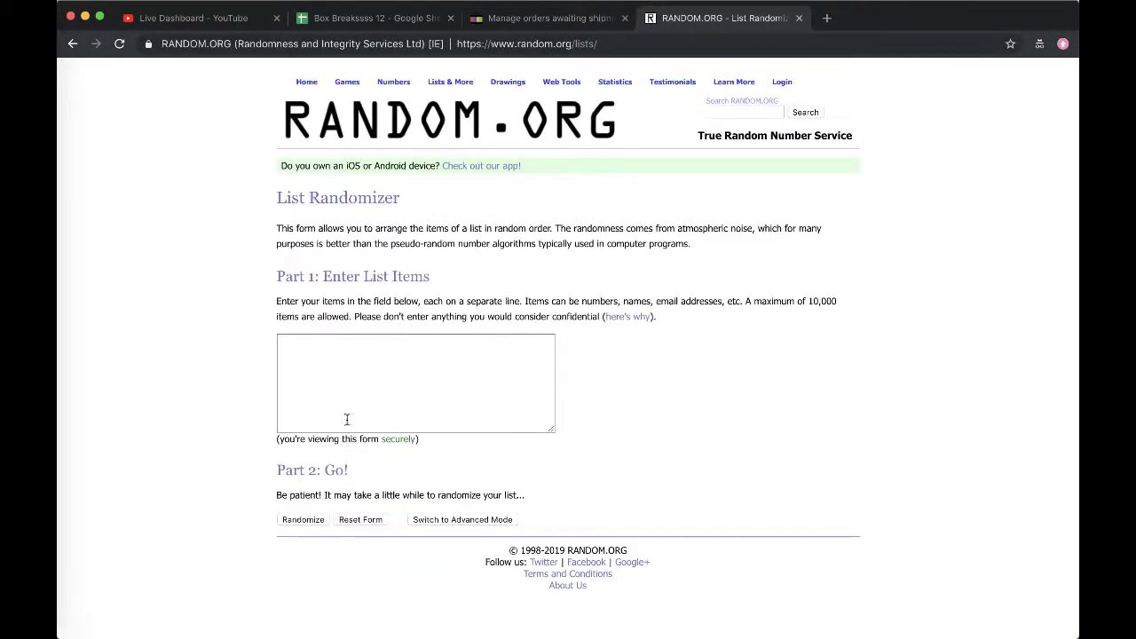
- Paste the copied entrant usernames into the List Randomizer and randomize the list repeatedly
left_click(347, 418)
key("super+v")
left_click(284, 524)
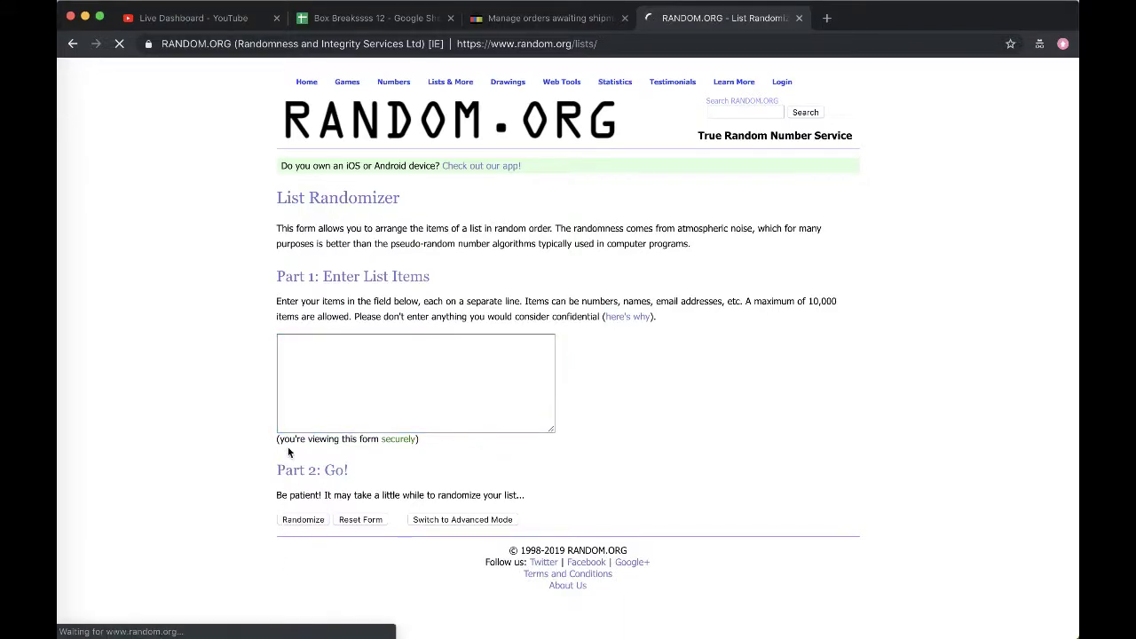
left_click(296, 551)
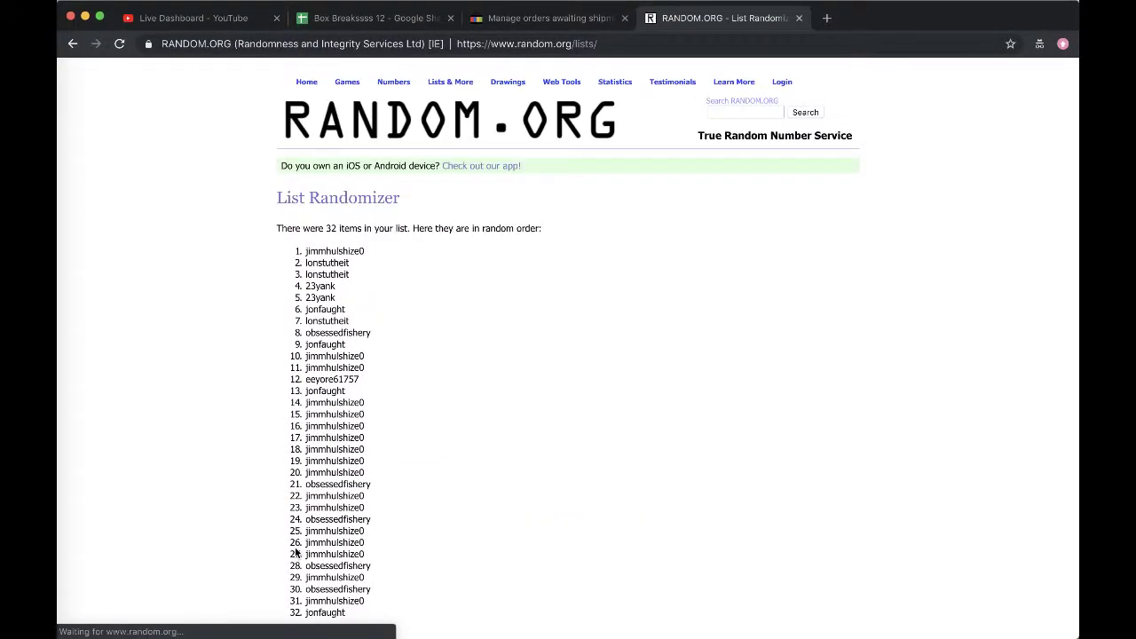
scroll(294, 549, "down", 5)
left_click(293, 543)
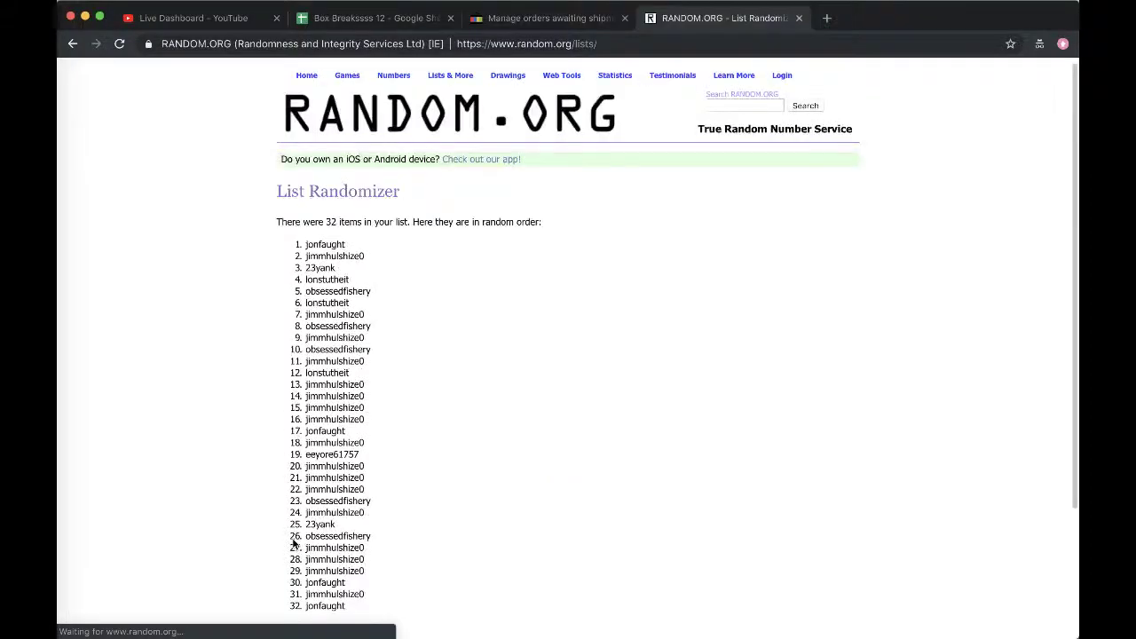
left_click(294, 531)
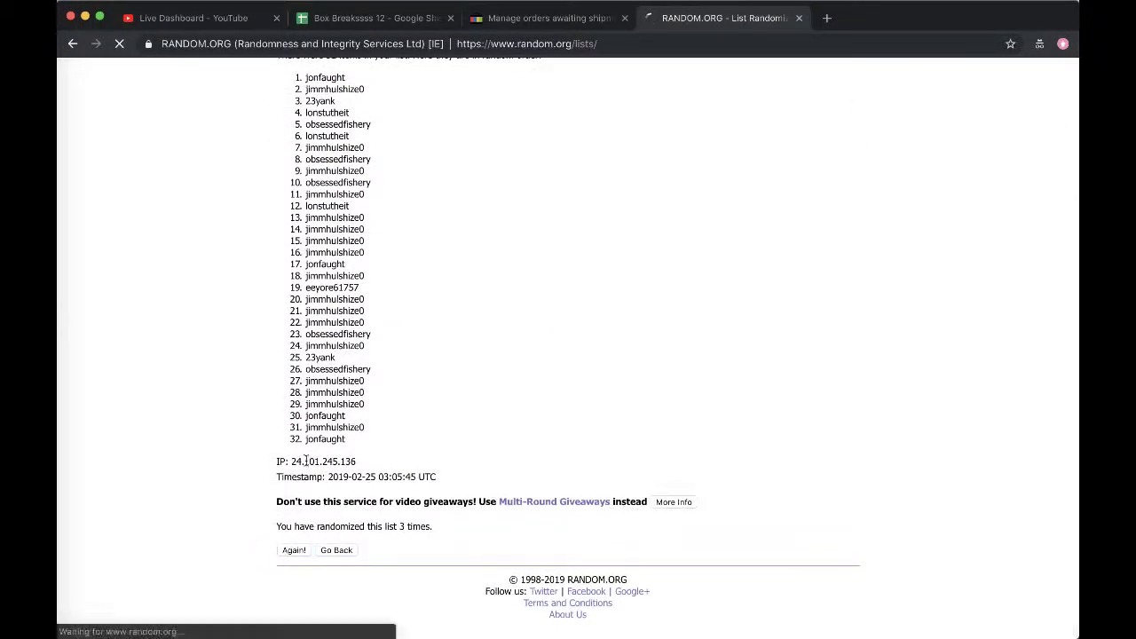
left_click(293, 546)
left_click(294, 541)
scroll(309, 417, "down", 1)
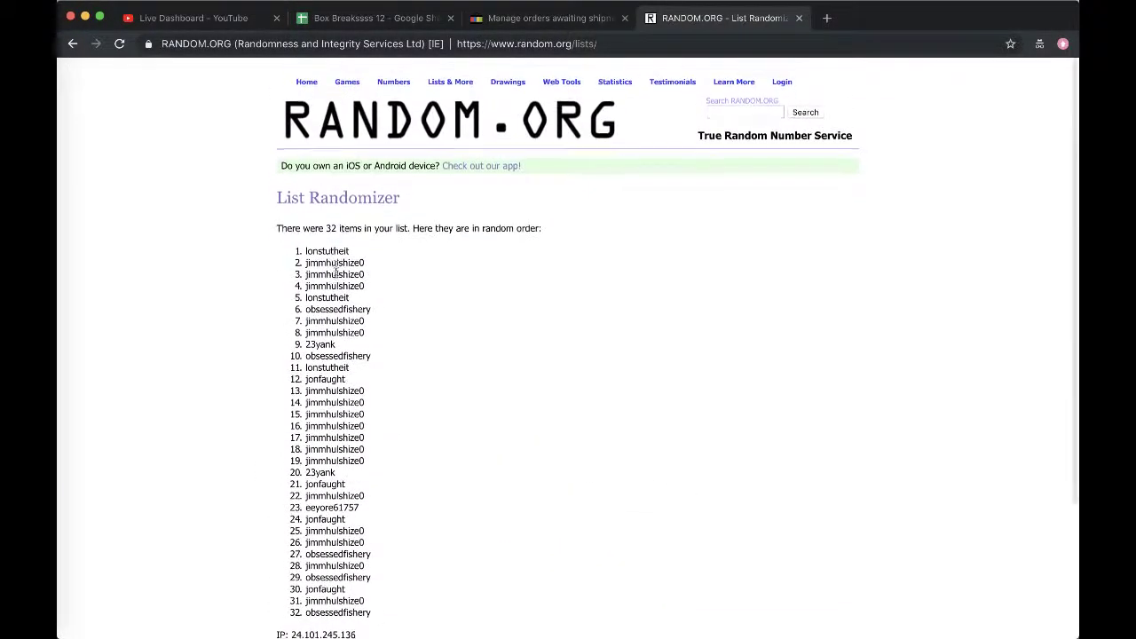
- Copy the first two usernames from the final randomized list
double_click(330, 251)
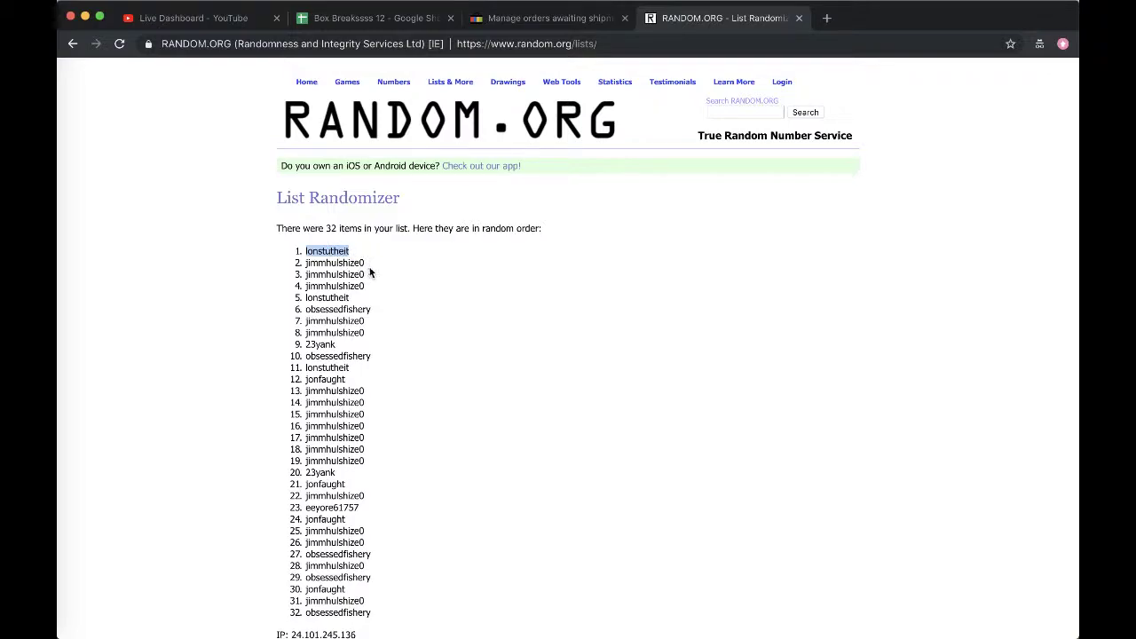
left_click_drag(369, 262, 307, 253)
key("ctrl+c")
- Paste the two usernames as values only on the BB FB #66 sheet, in column C beside Jacksonville Jaguars and Kansas City Chiefs
left_click(324, 19)
scroll(350, 630, "left", 5)
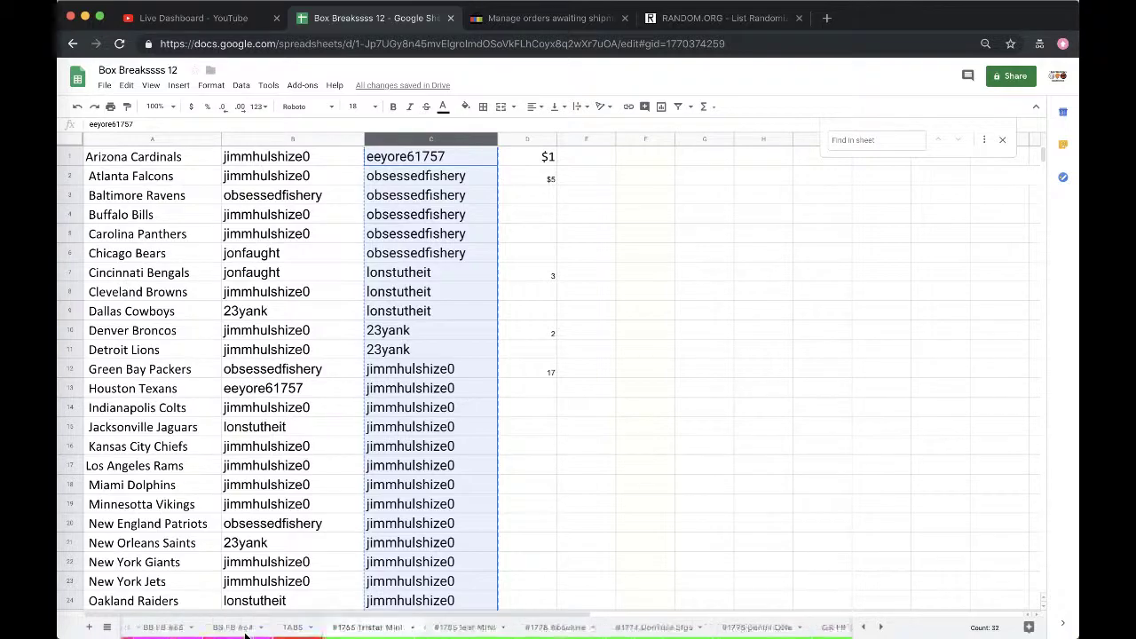
left_click(215, 627)
scroll(374, 400, "down", 3)
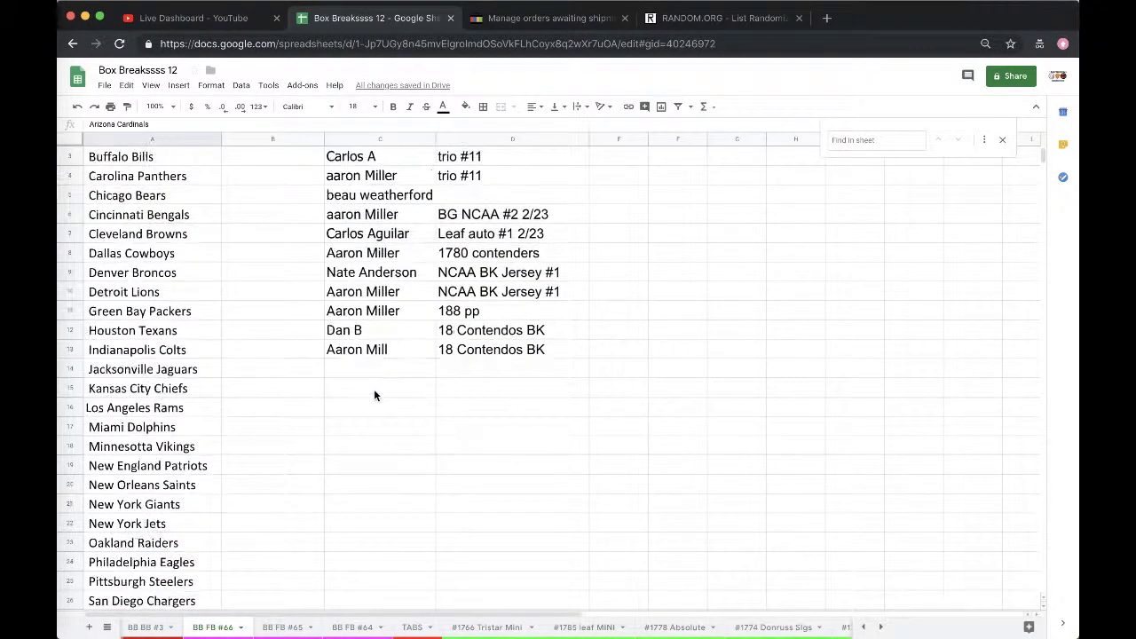
left_click(373, 370)
key("ctrl+v")
left_click(449, 406)
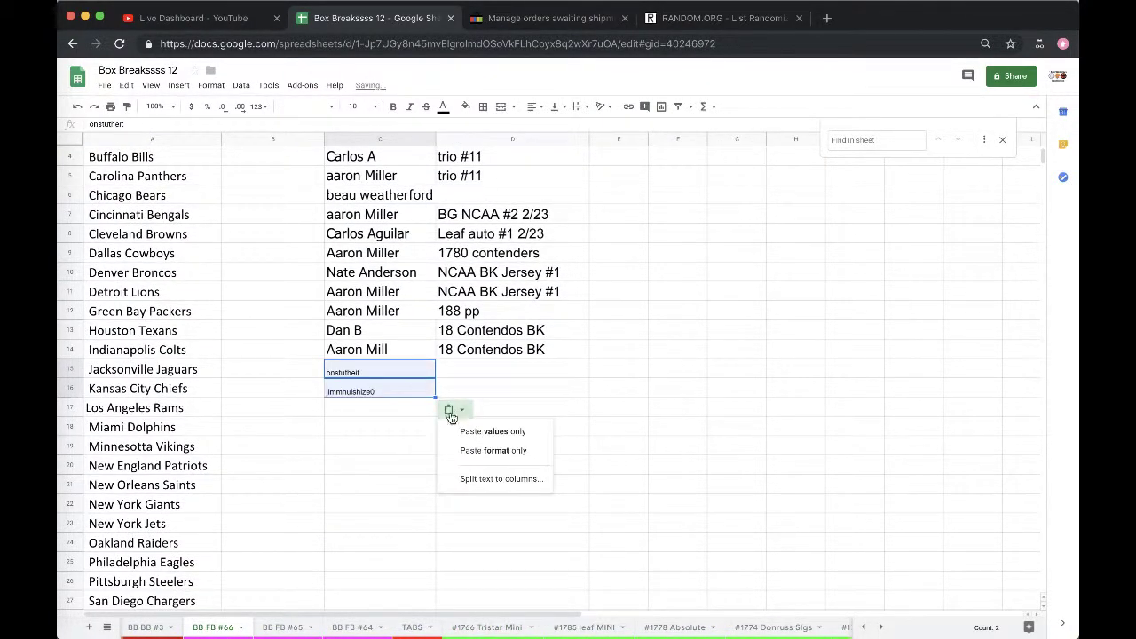
left_click(501, 431)
- Enter "1766 tristar mini" in column D beside the first pasted username and copy it to the cell beside the second
left_click(487, 373)
type("1")
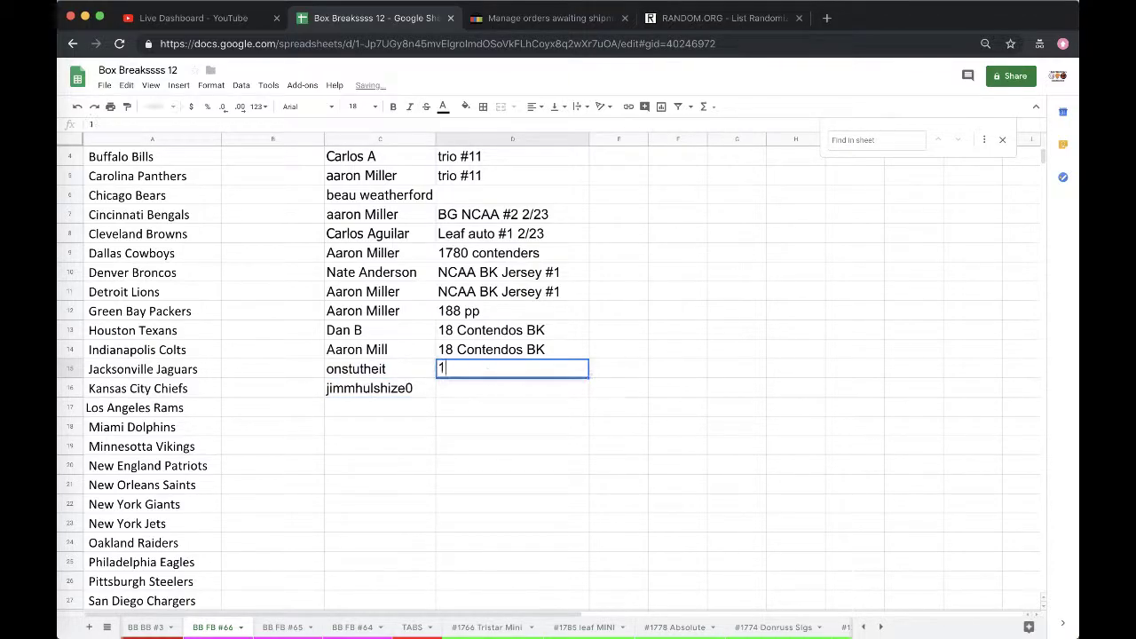
type("766 tristar")
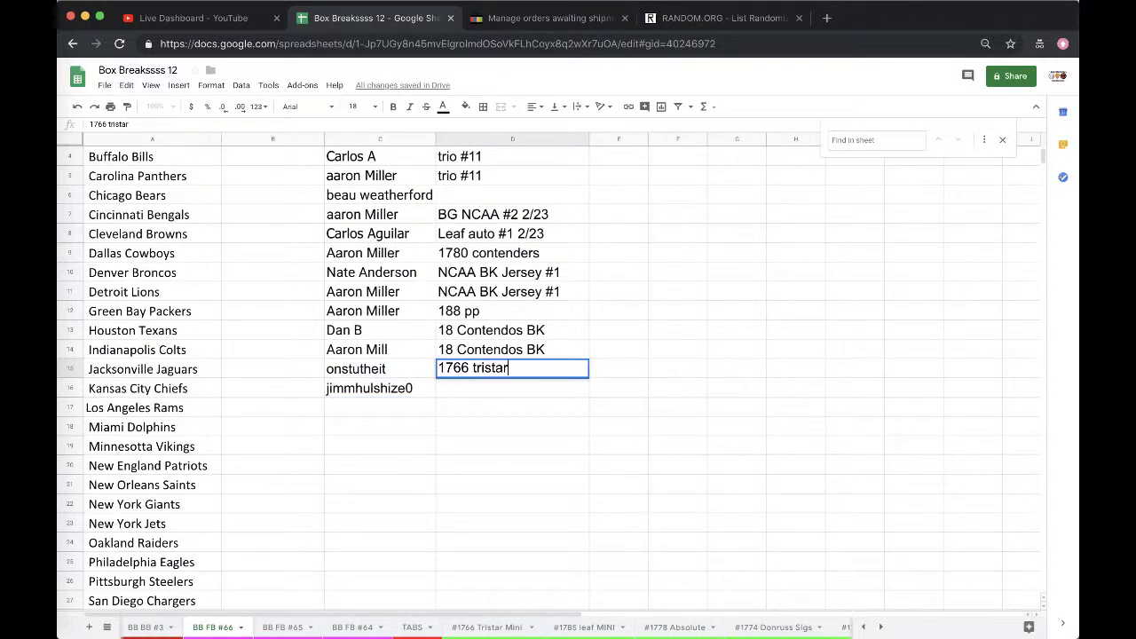
type(" mini")
left_click(484, 404)
left_click(480, 369)
key("ctrl+c")
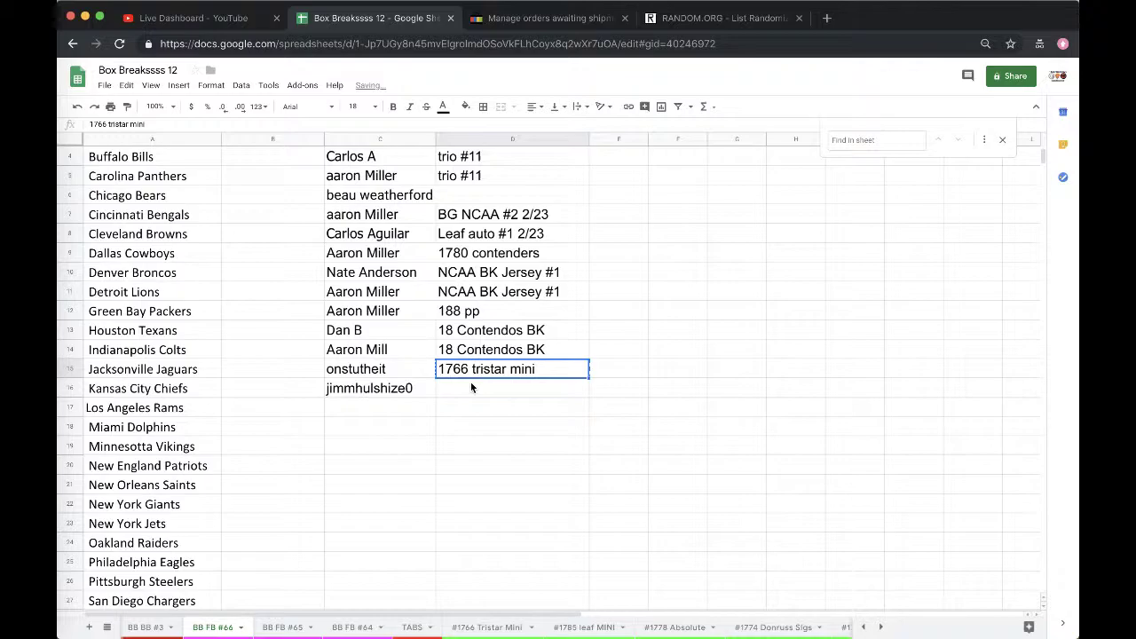
left_click(474, 390)
key("ctrl+v")
- Switch to OBS
key("super+Tab")
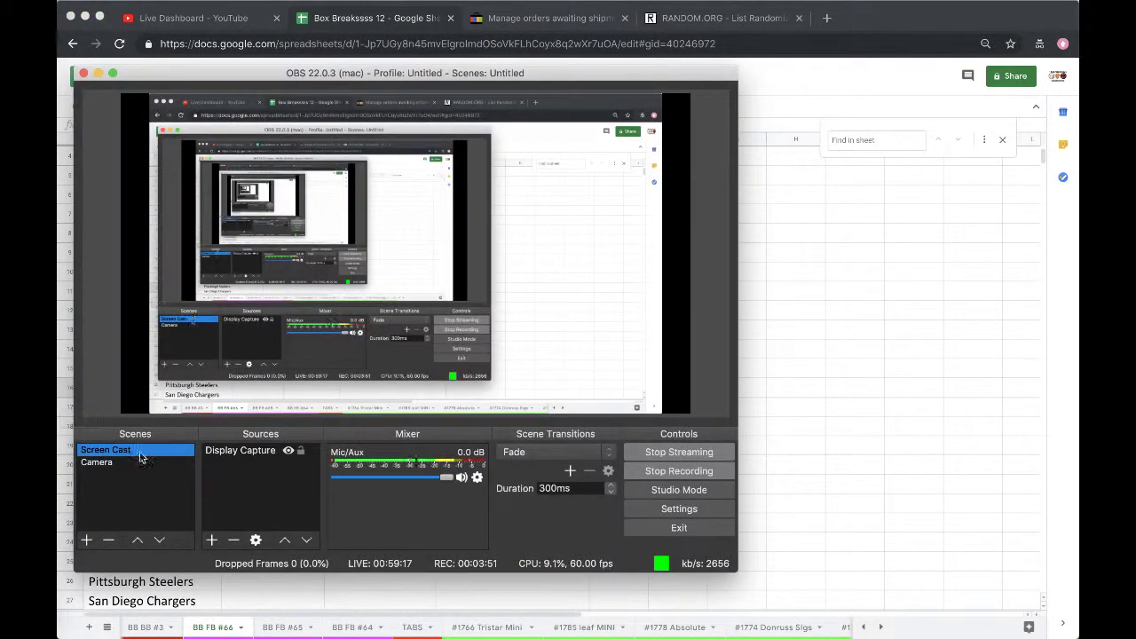